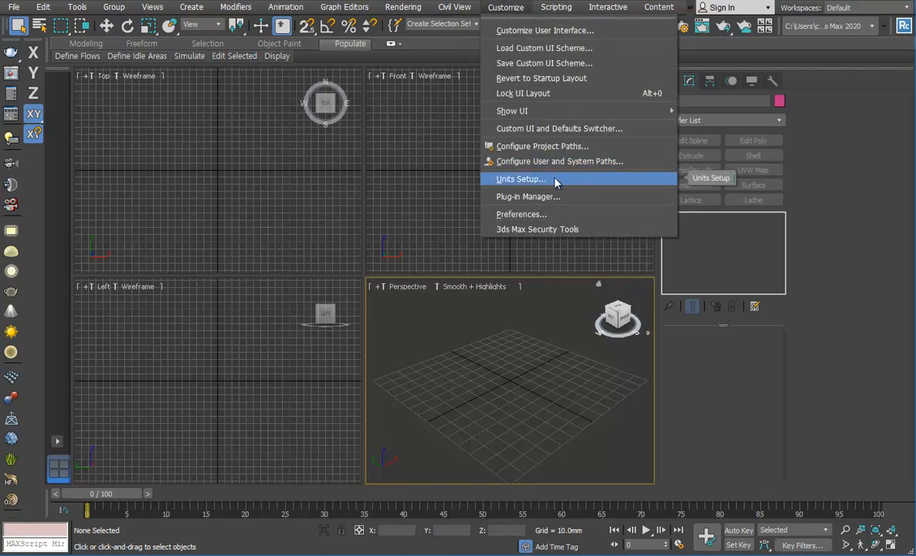
- Open the units setup and set the display unit scale to metric Millimeters
left_click(555, 180)
left_click_drag(473, 153, 279, 128)
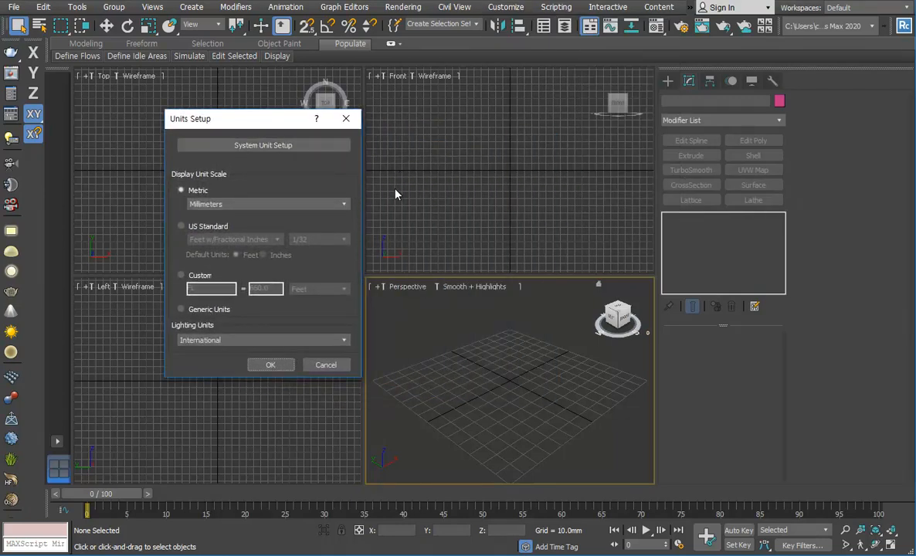
left_click(264, 204)
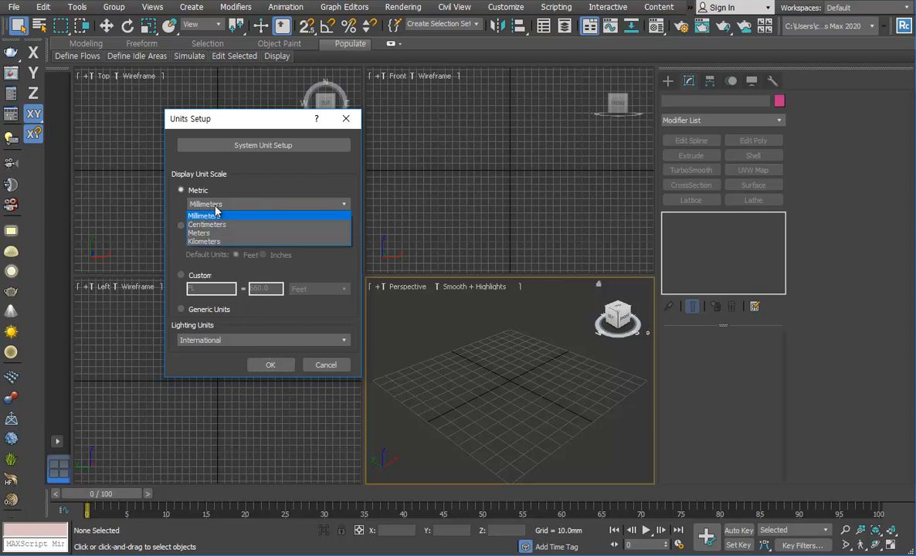
left_click(221, 212)
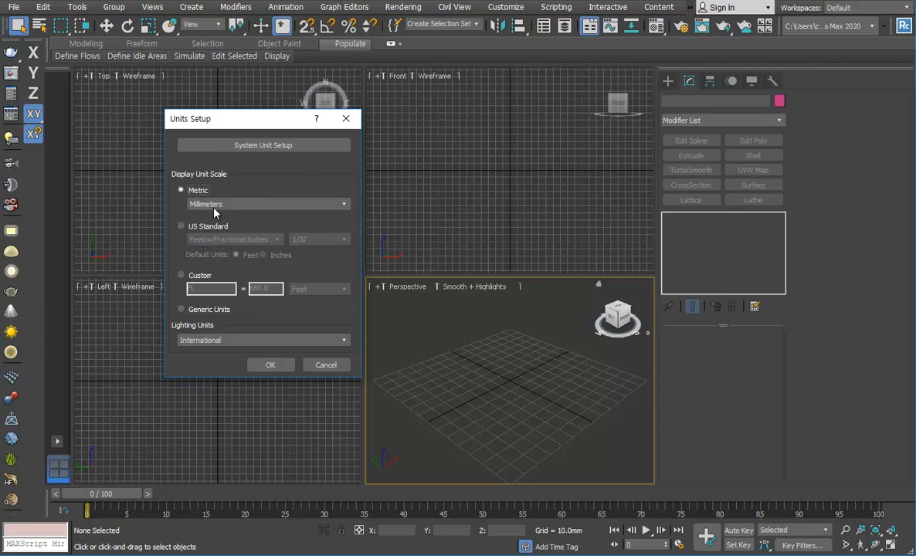
- Set the system unit scale to 1 unit = 1.0 Millimeters and accept the units setup
left_click(232, 147)
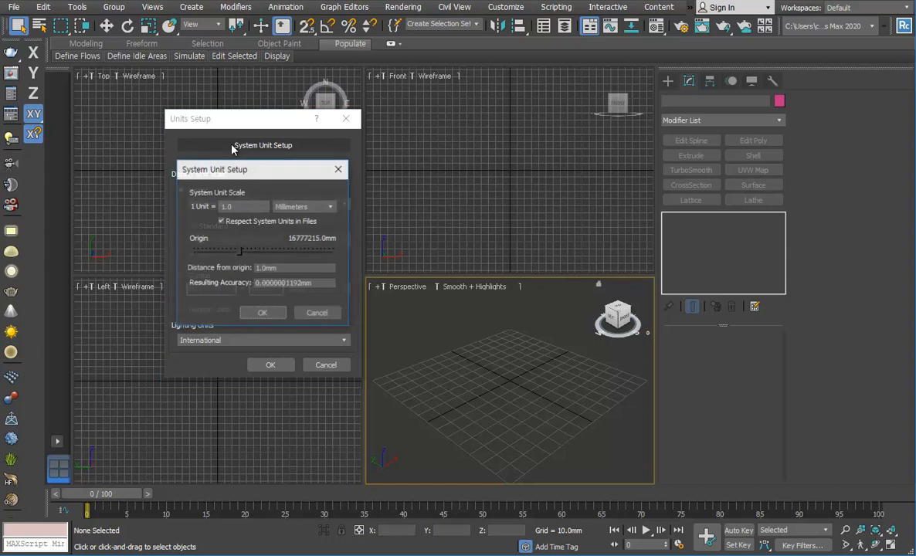
left_click_drag(232, 170, 416, 122)
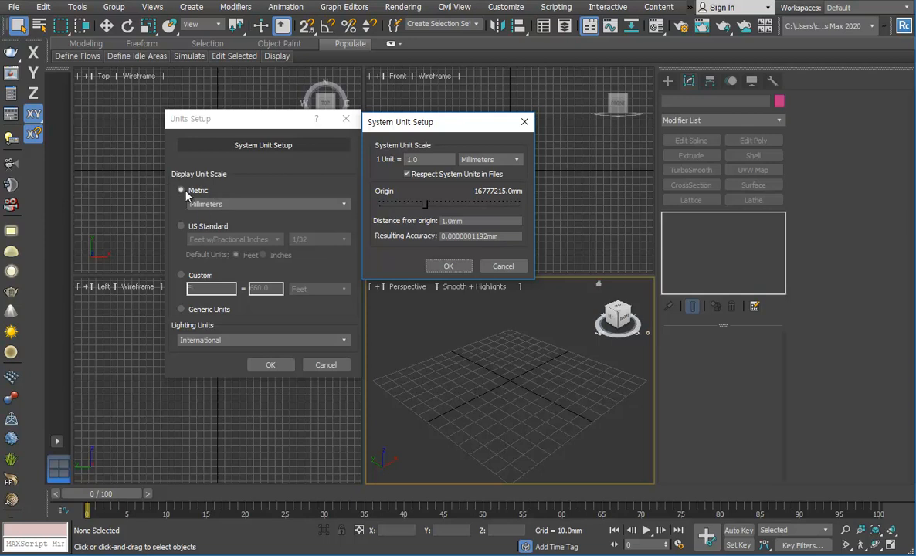
left_click_drag(355, 124, 357, 121)
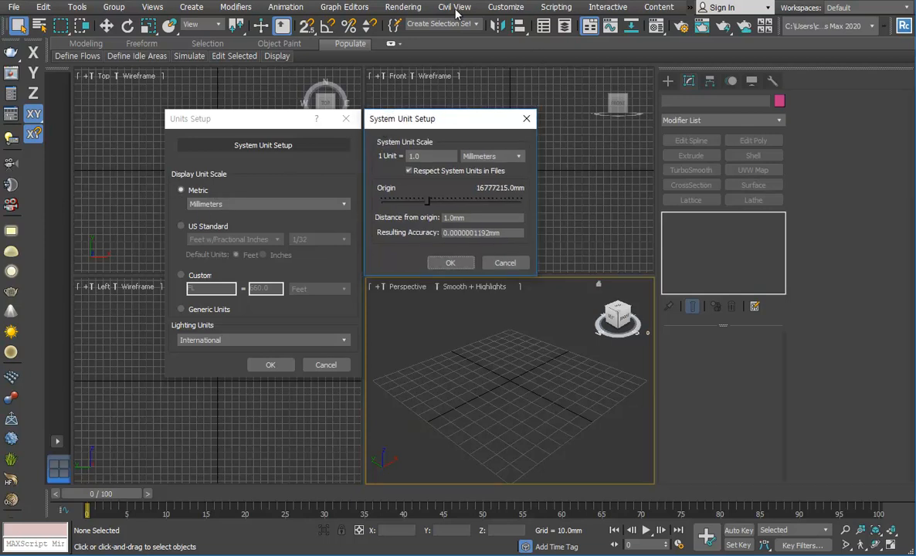
left_click(520, 158)
left_click(520, 159)
left_click(516, 160)
left_click(494, 194)
left_click(451, 262)
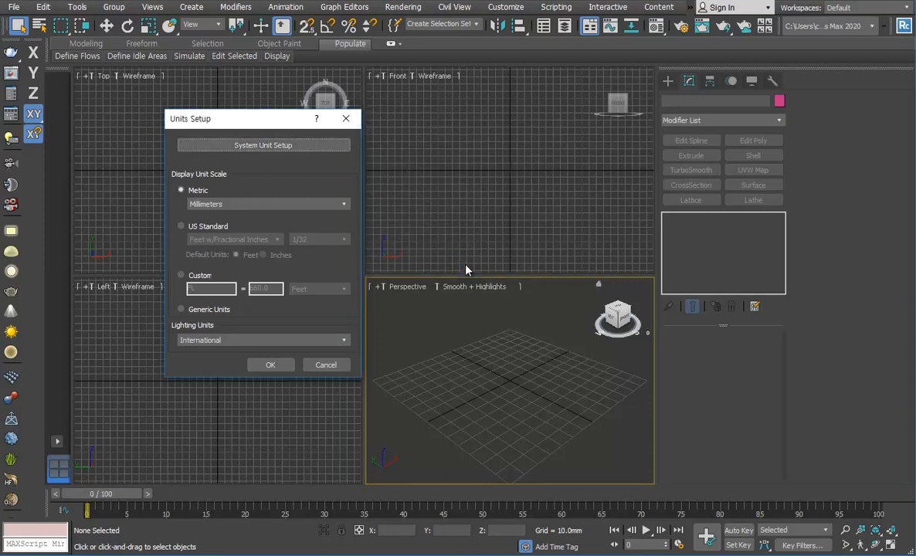
left_click(272, 365)
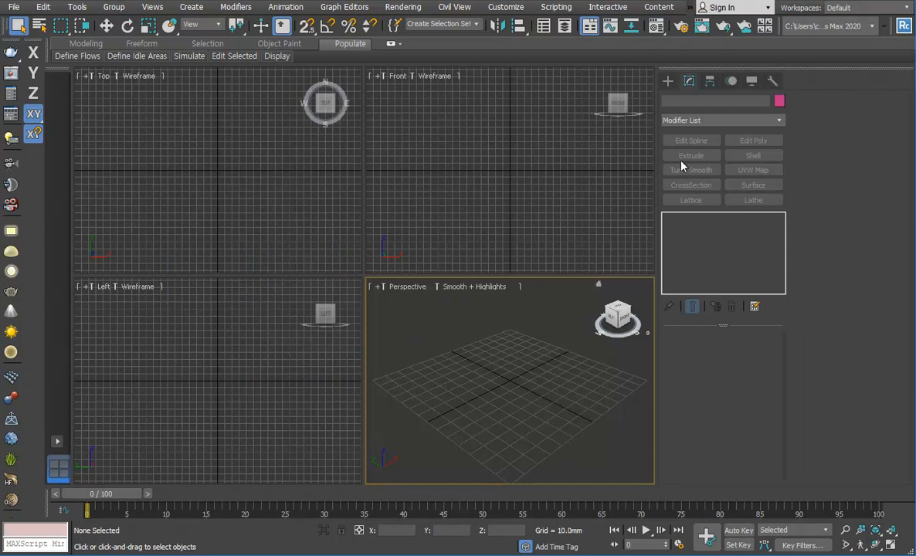
- Create a standard box about 78 mm long, 79 mm wide and 45 mm high in the Perspective viewport
left_click(668, 80)
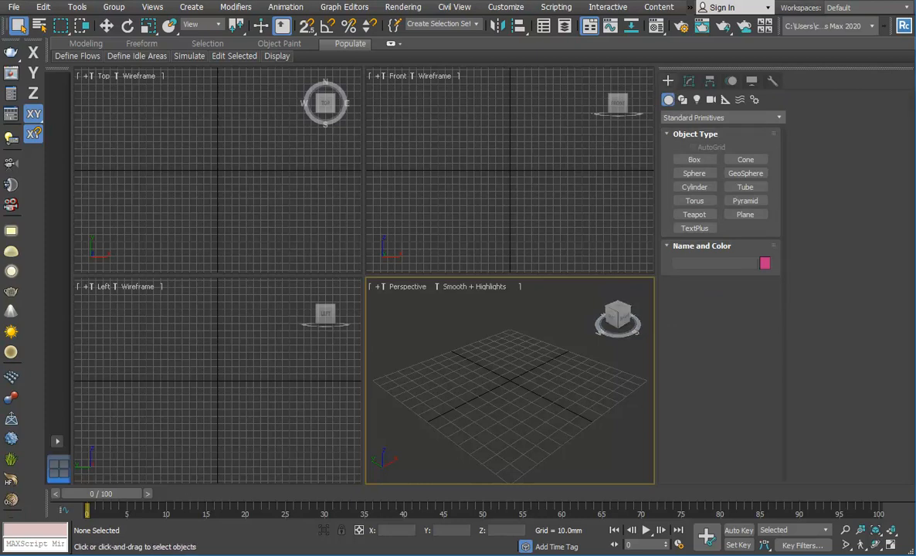
left_click(695, 159)
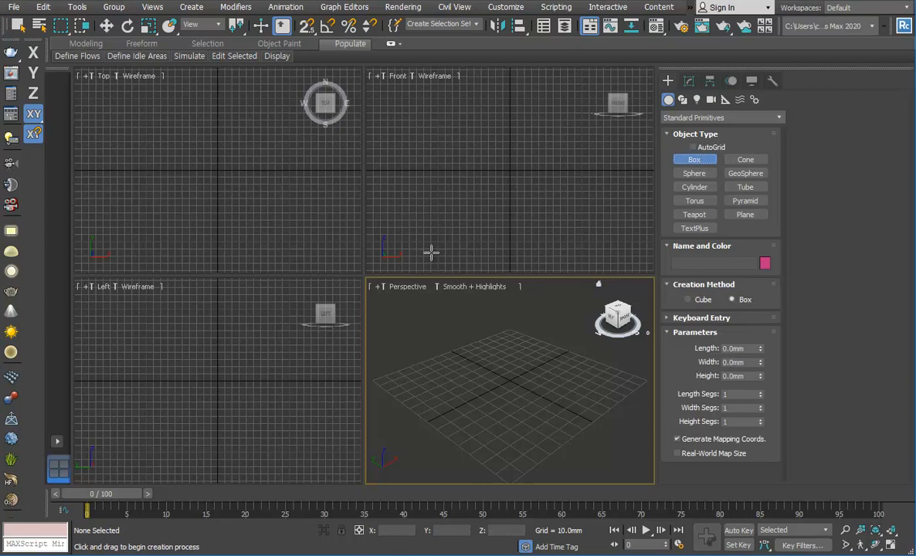
left_click_drag(470, 362, 459, 459)
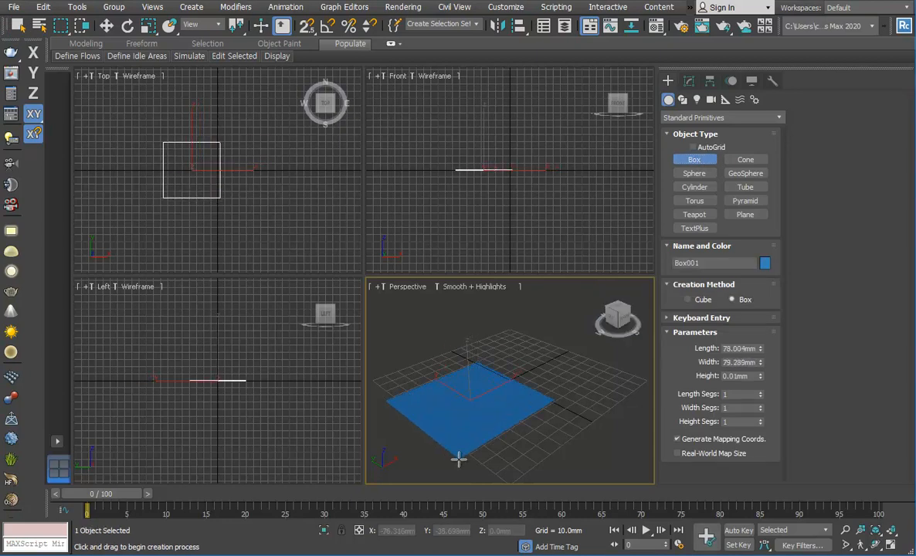
left_click(467, 401)
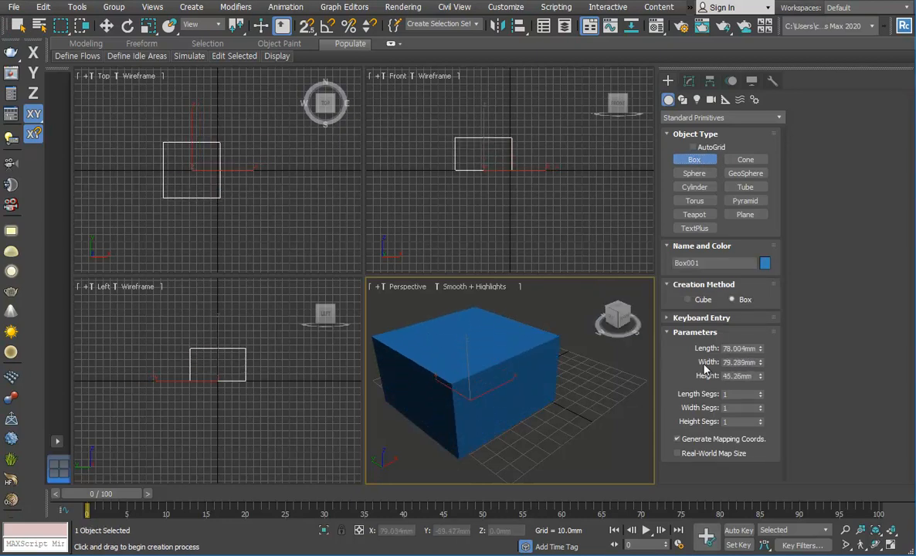
- Set the box's length, width and height to 500 mm each and finish box creation
double_click(744, 349)
type("500")
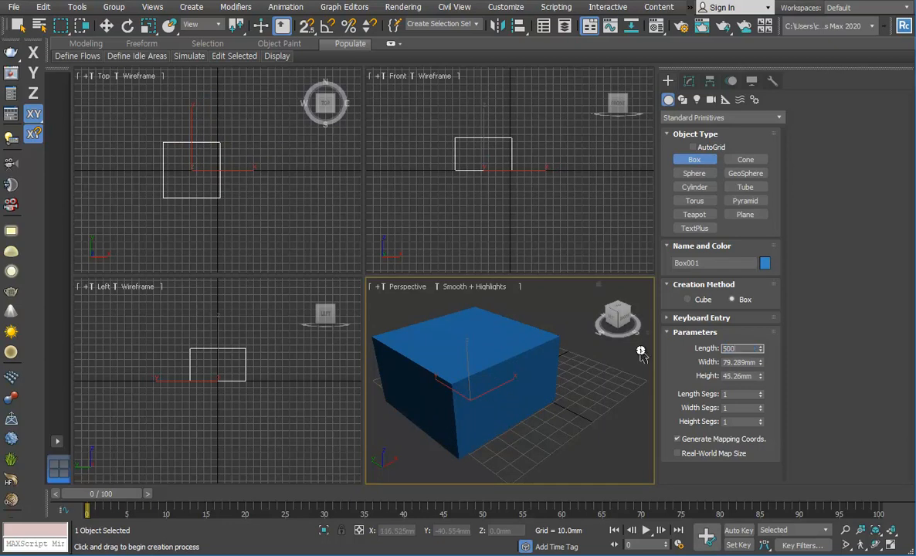
key("Tab")
type("500")
key("Tab")
type("50")
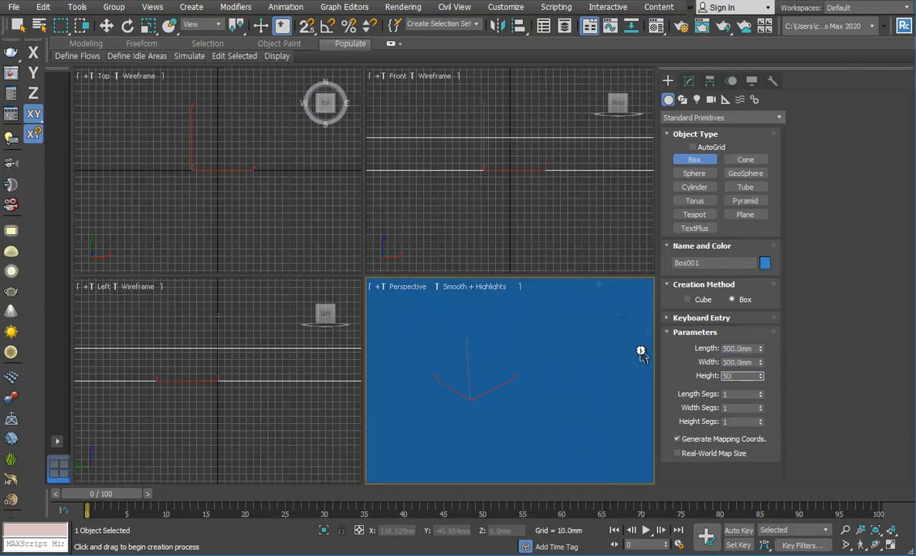
type("0")
key("Tab")
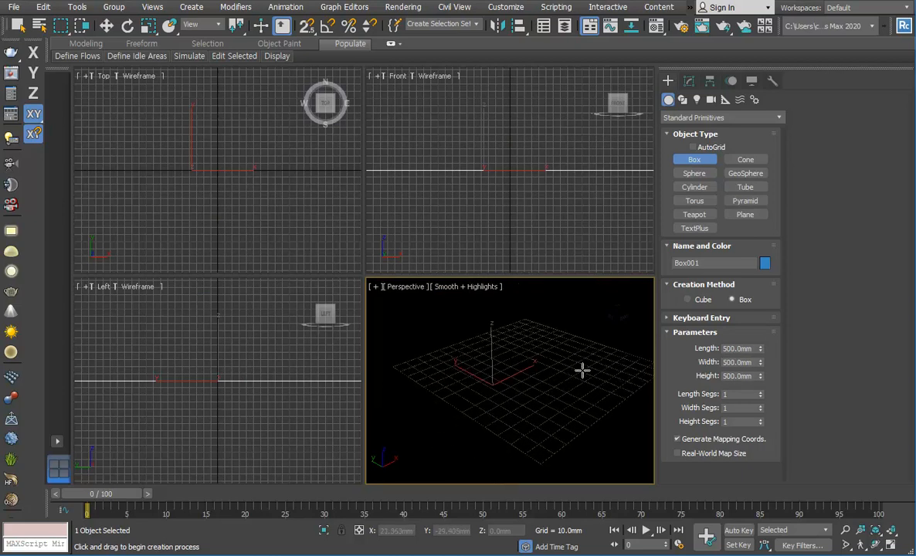
right_click(583, 370)
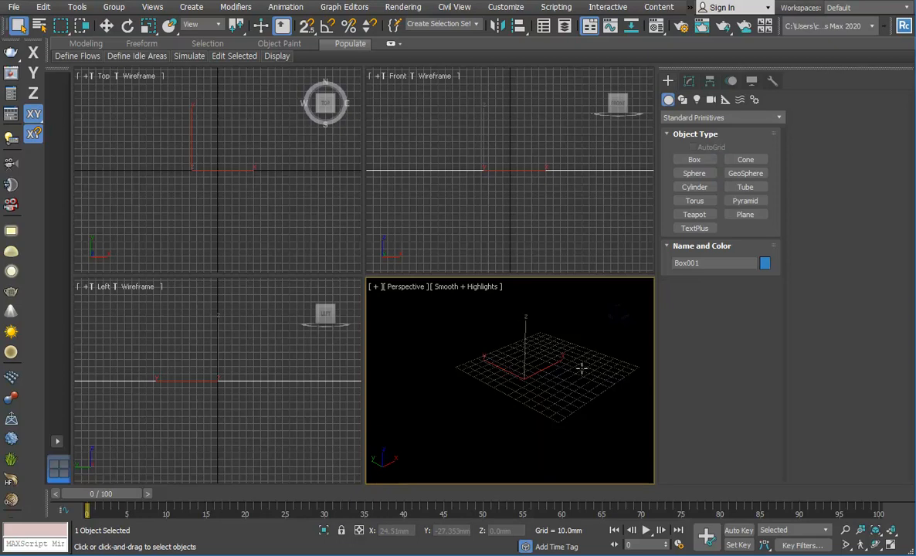
- Bring the whole box into view in the Perspective viewport and frame it there
scroll(582, 371, "down", 5)
middle_click_drag(612, 387, 474, 409)
scroll(475, 409, "down", 2)
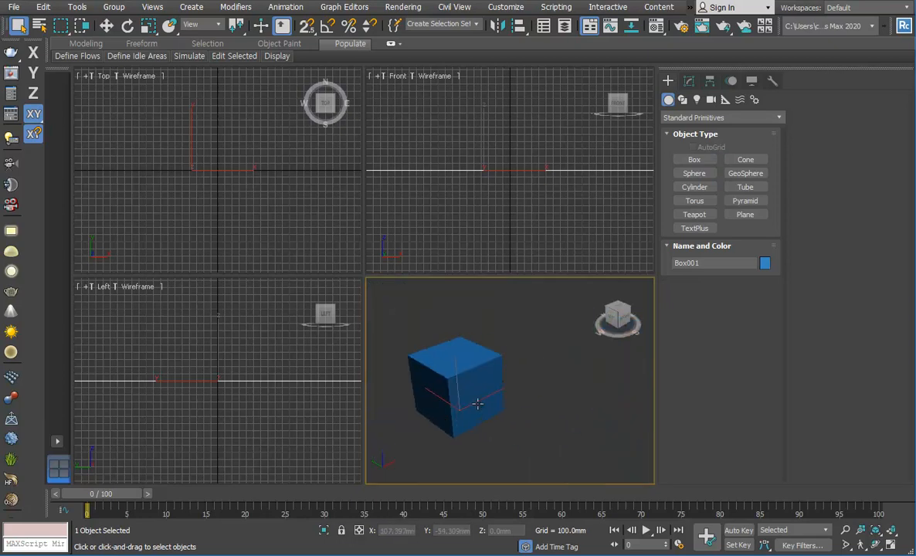
scroll(484, 385, "up", 2)
middle_click_drag(502, 378, 530, 360)
scroll(466, 342, "down", 2)
scroll(523, 341, "up", 2)
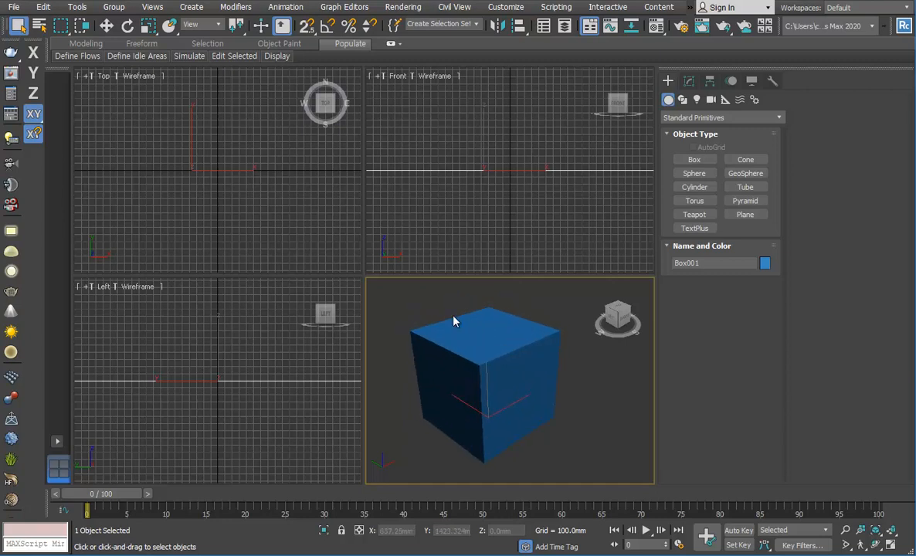
scroll(456, 330, "down", 2)
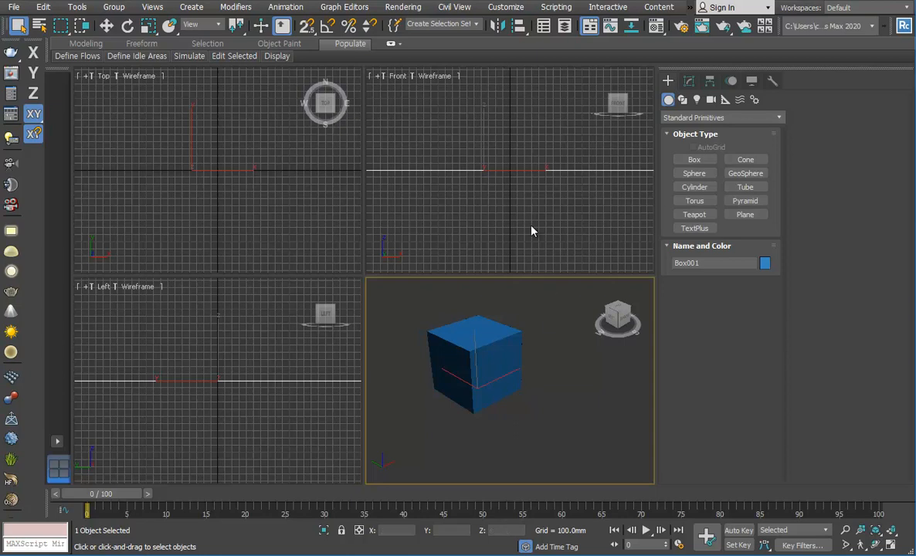
middle_click_drag(498, 322, 518, 336)
key("z")
- Frame the box in the Front, Top and Left viewports and make Perspective active again
right_click(539, 181)
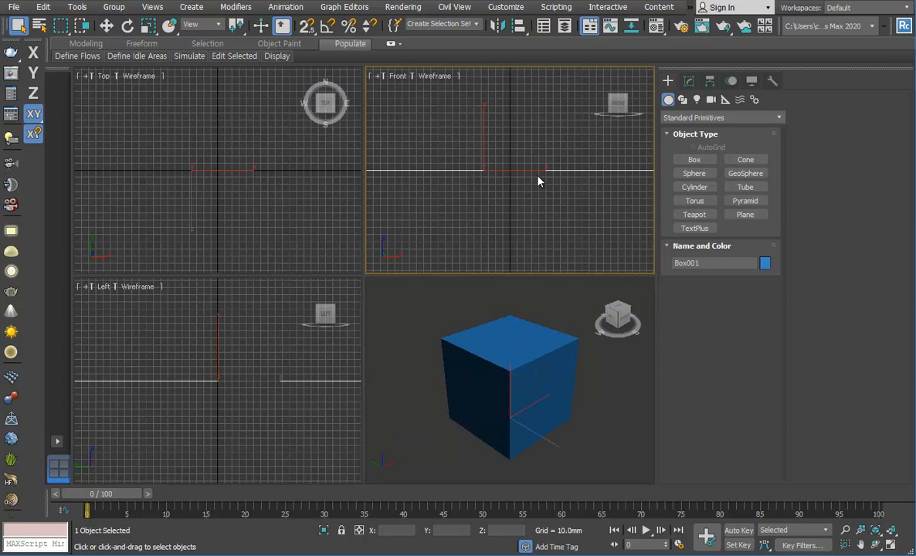
key("z")
right_click(295, 196)
key("z")
right_click(300, 377)
key("z")
right_click(436, 240)
right_click(231, 205)
right_click(208, 362)
right_click(550, 398)
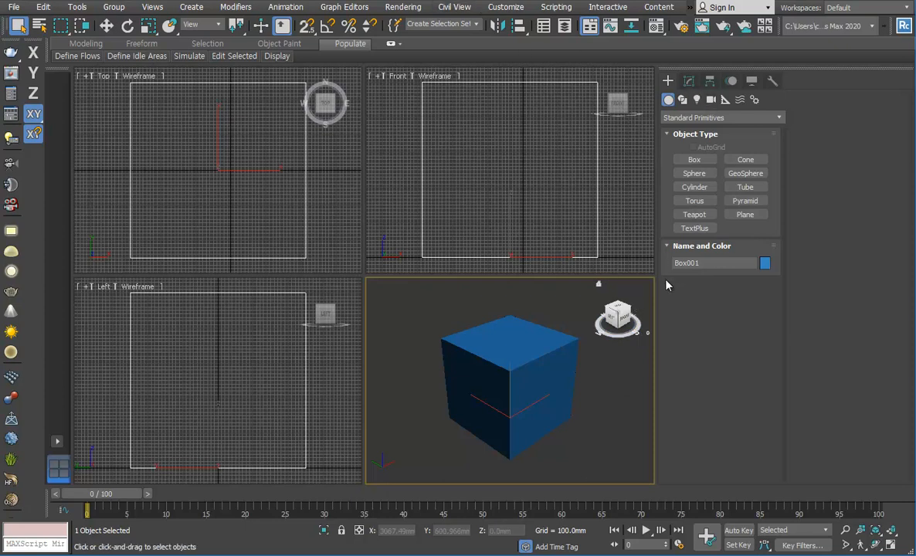
- Open the Material Editor and place it so the box in the Perspective viewport stays uncovered
left_click(659, 28)
left_click_drag(676, 68, 459, 64)
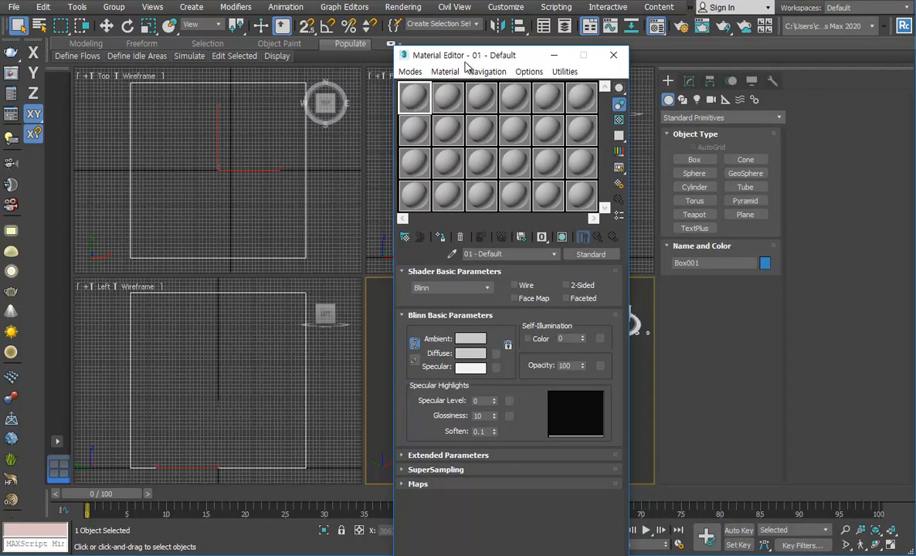
left_click(656, 28)
left_click_drag(656, 34, 658, 50)
left_click_drag(520, 63, 762, 27)
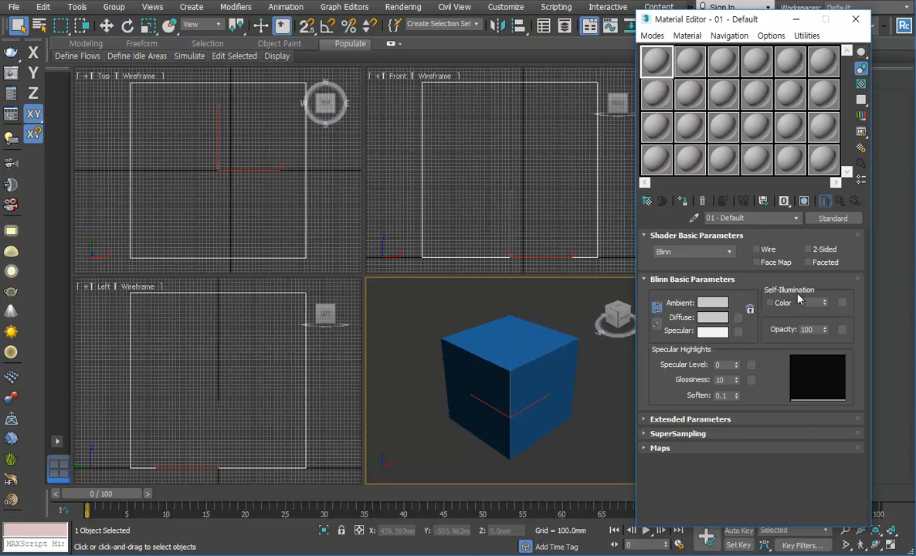
- Change the diffuse color of the 01 - Default material to light blue and show its enlarged sample preview
left_click(711, 318)
left_click_drag(423, 152, 406, 156)
left_click_drag(466, 170, 466, 132)
left_click(565, 227)
double_click(654, 64)
mouse_move(390, 18)
left_mouse_down()
mouse_move(405, 16)
mouse_move(384, 15)
left_mouse_up()
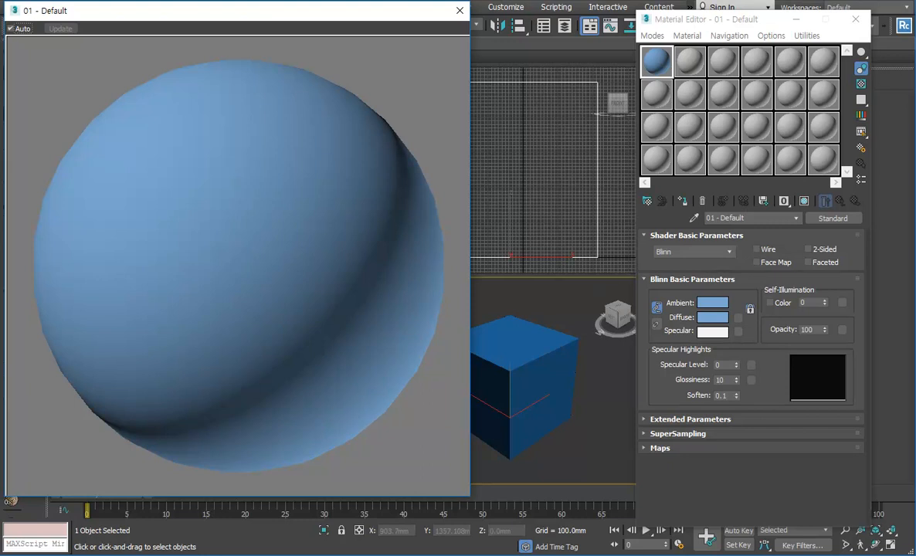
- Switch to File Explorer, examine the brick image bricks004x04 (2), and return to 3ds Max
key("alt+Tab")
left_click(775, 165)
double_click(775, 164)
left_click_drag(303, 85, 424, 0)
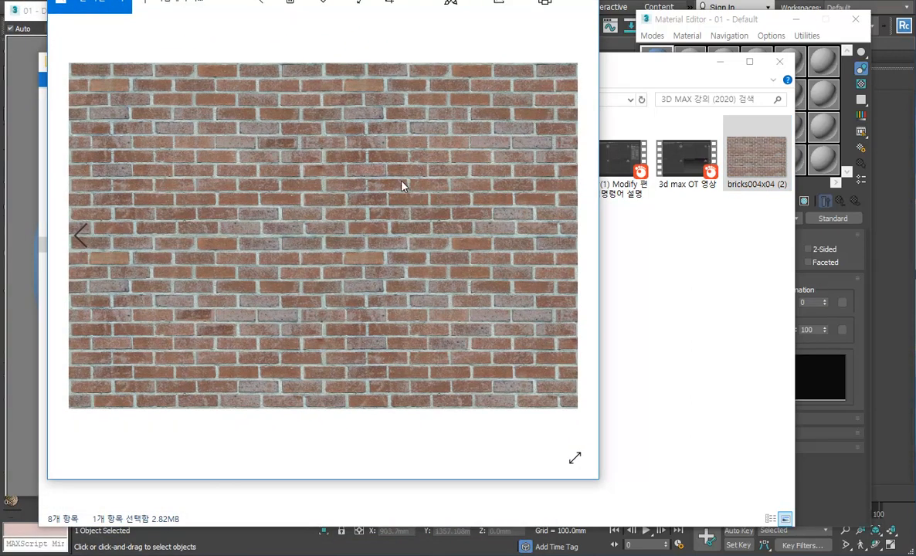
left_click_drag(495, 0, 459, 60)
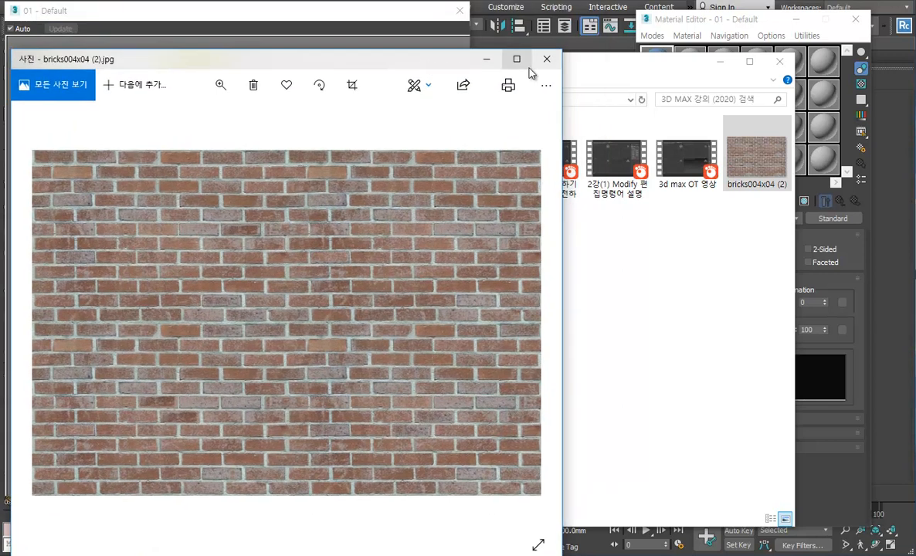
left_click(542, 60)
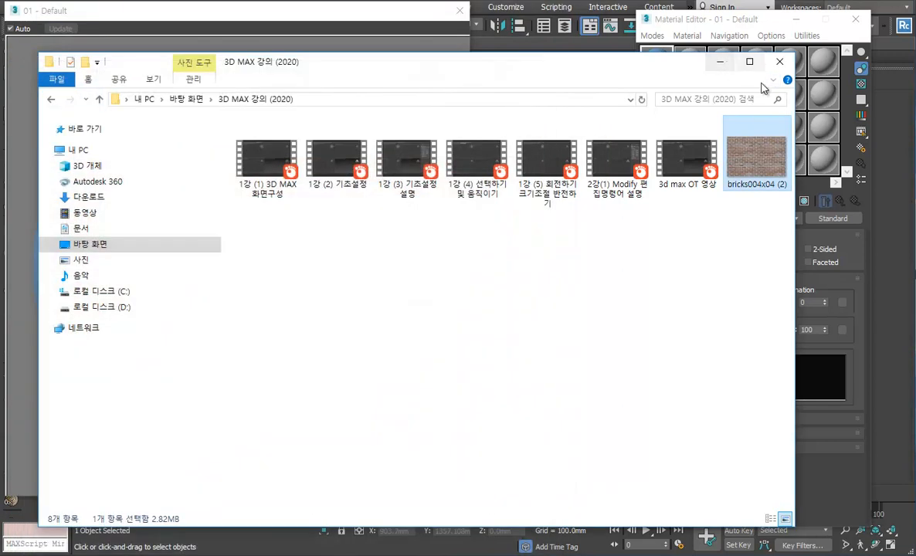
left_click(721, 62)
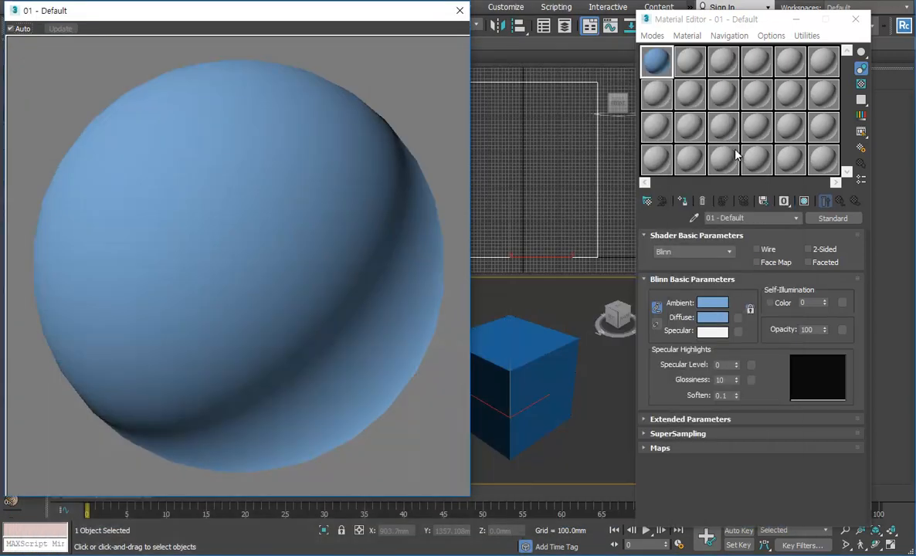
- Choose Bitmap as the map type for the diffuse color of the 01 - Default material
left_click(712, 317)
left_click(564, 226)
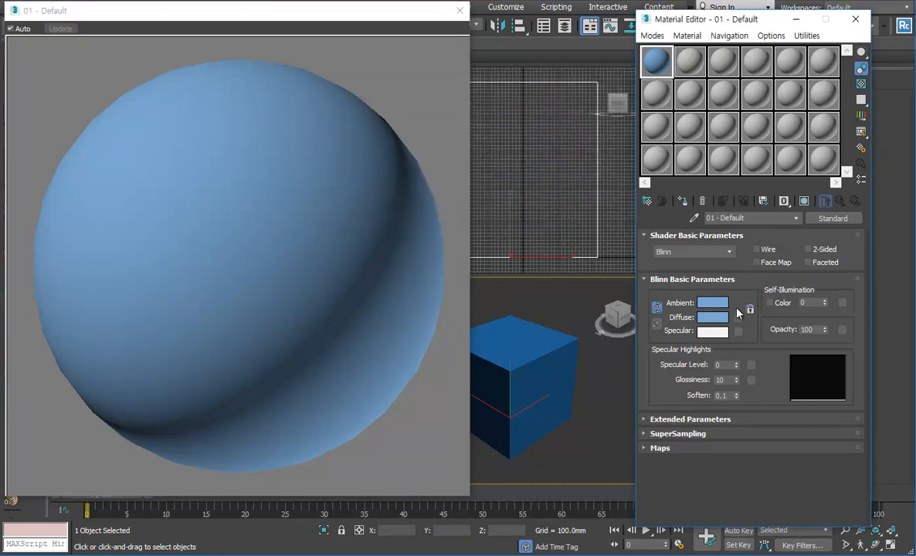
left_click(739, 320)
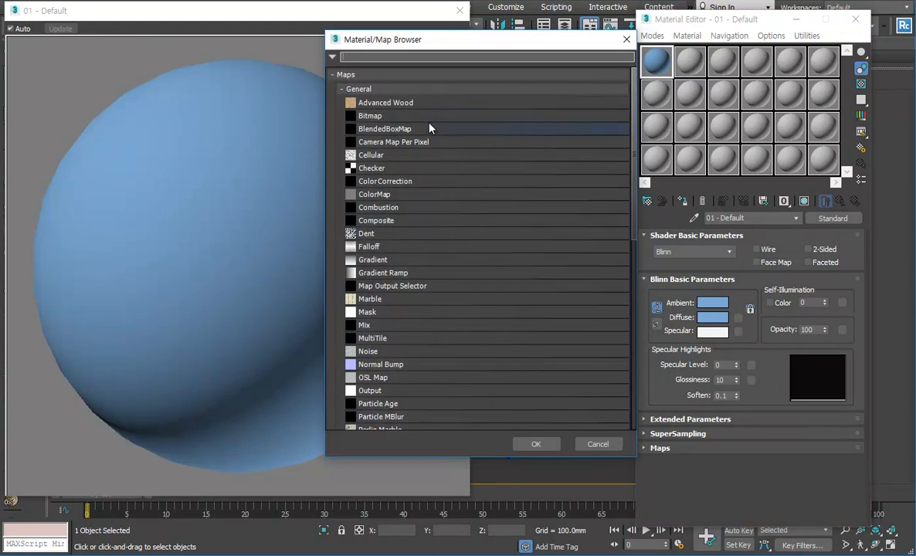
left_click(386, 116)
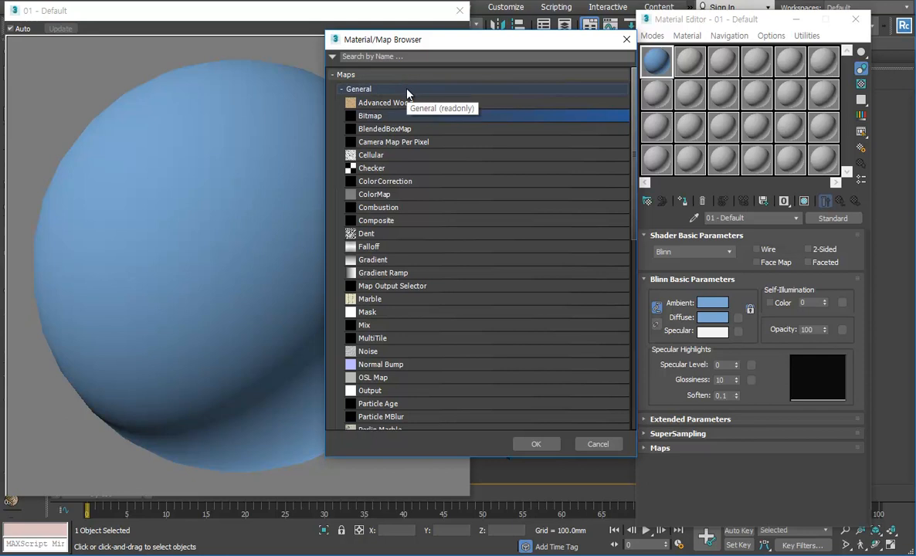
left_click(405, 93)
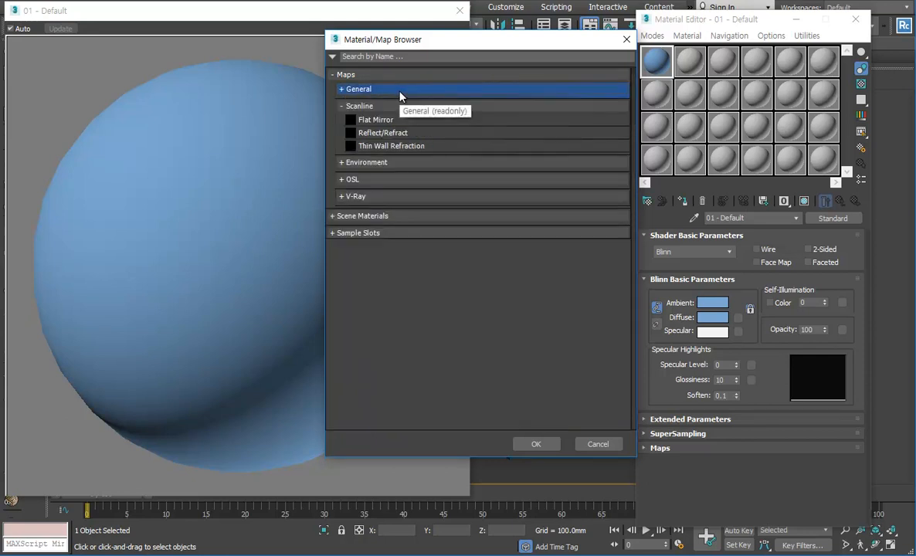
left_click(401, 91)
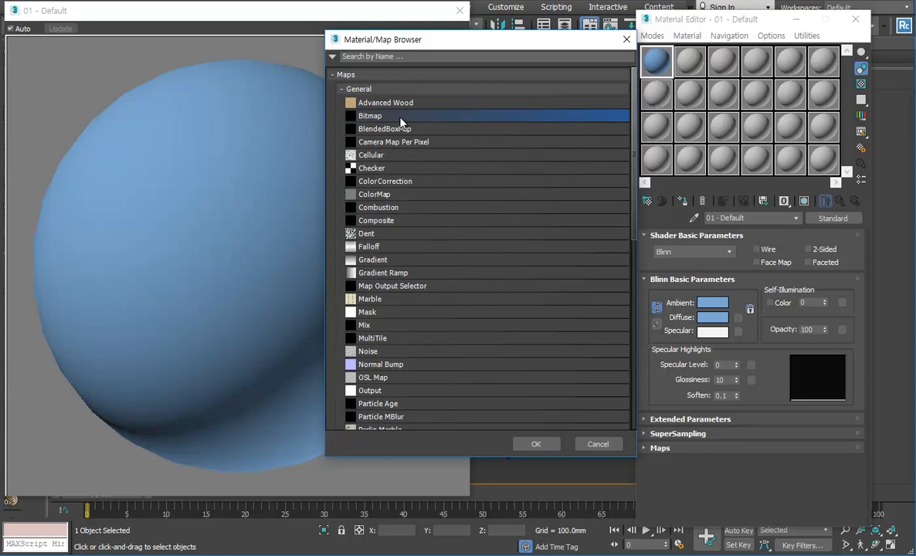
double_click(400, 121)
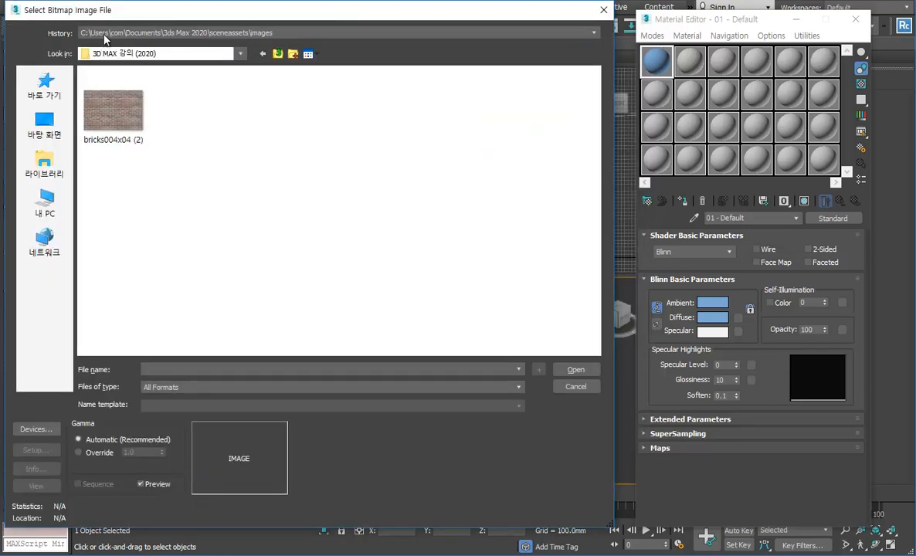
- Load the image bricks004x04 (2) from the 3D MAX 강의 (2020) folder as the diffuse bitmap
mouse_move(156, 20)
left_mouse_down()
mouse_move(163, 39)
mouse_move(164, 17)
mouse_move(149, 25)
left_mouse_up()
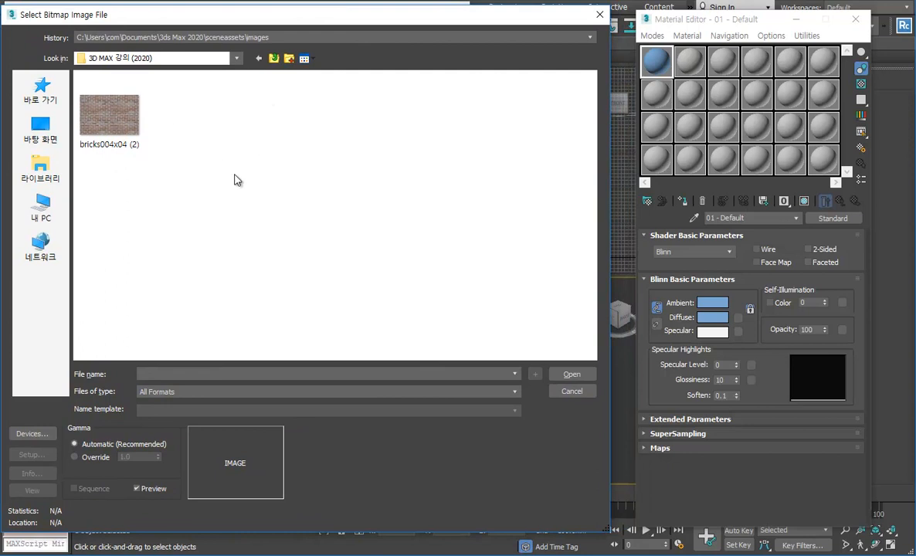
left_click(115, 133)
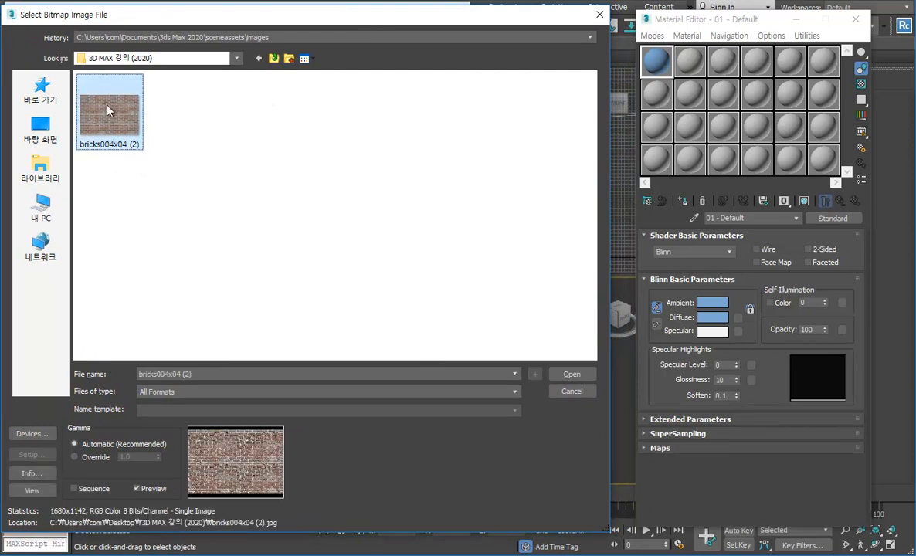
left_click(571, 375)
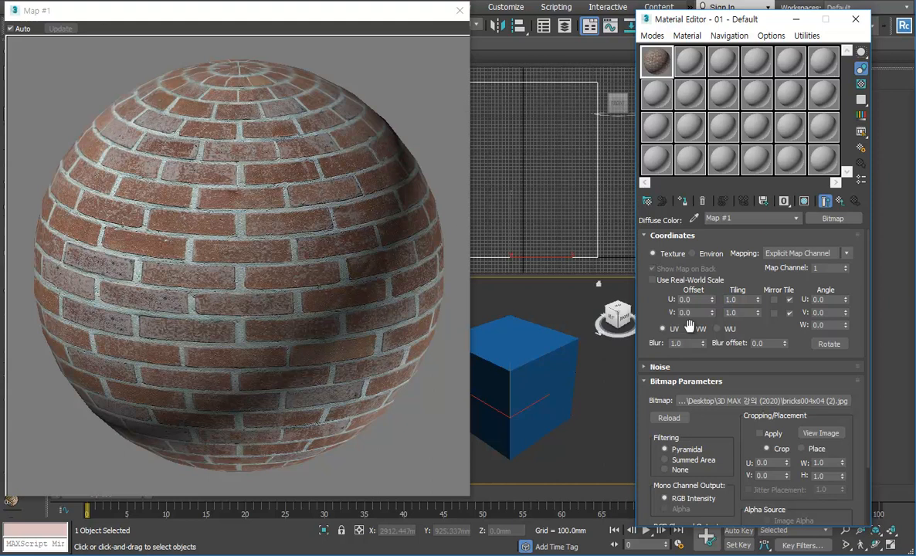
- Toggle Use Real-World Scale on and back off for the brick bitmap to compare its effect on the sample
left_click(666, 281)
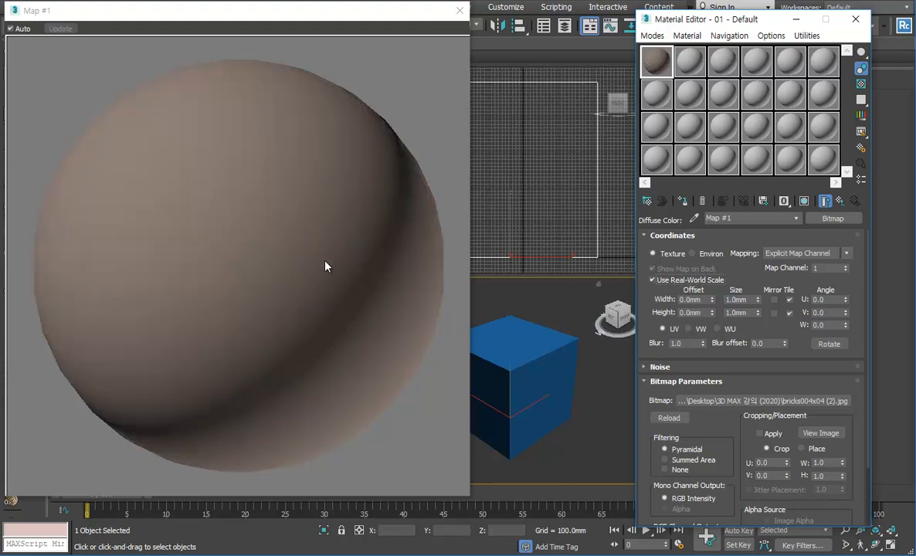
left_click(682, 282)
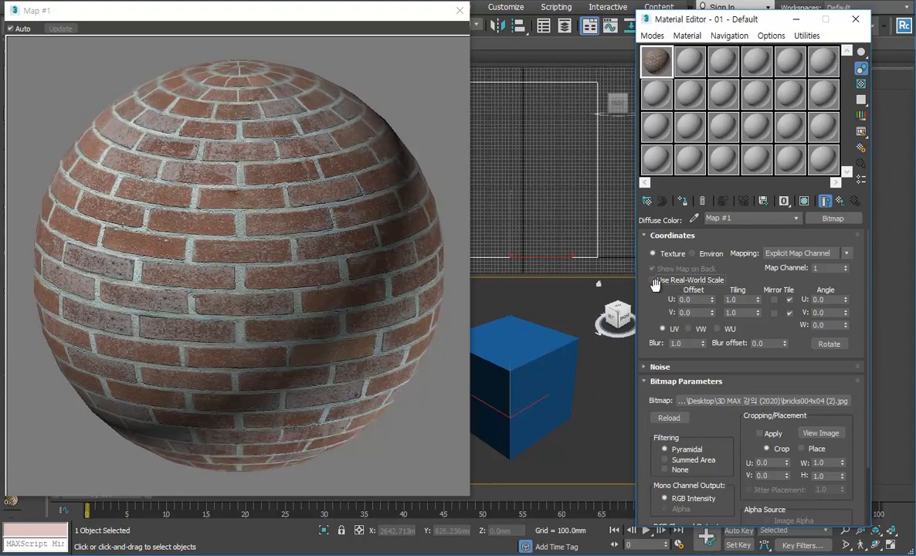
left_click(654, 281)
left_click(661, 283)
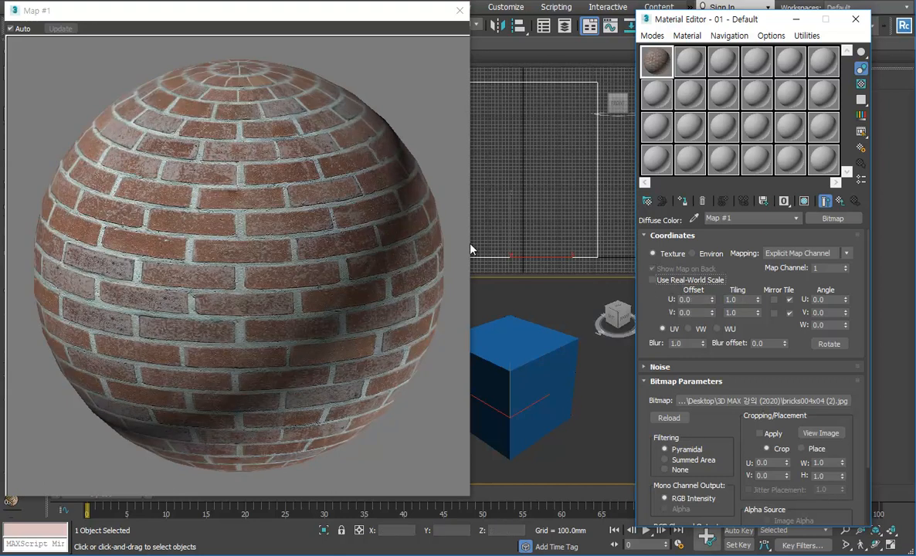
- Close the Material Editor and check the Use Real-World Texture Coordinates option in the general preferences
left_click(855, 18)
left_click(506, 7)
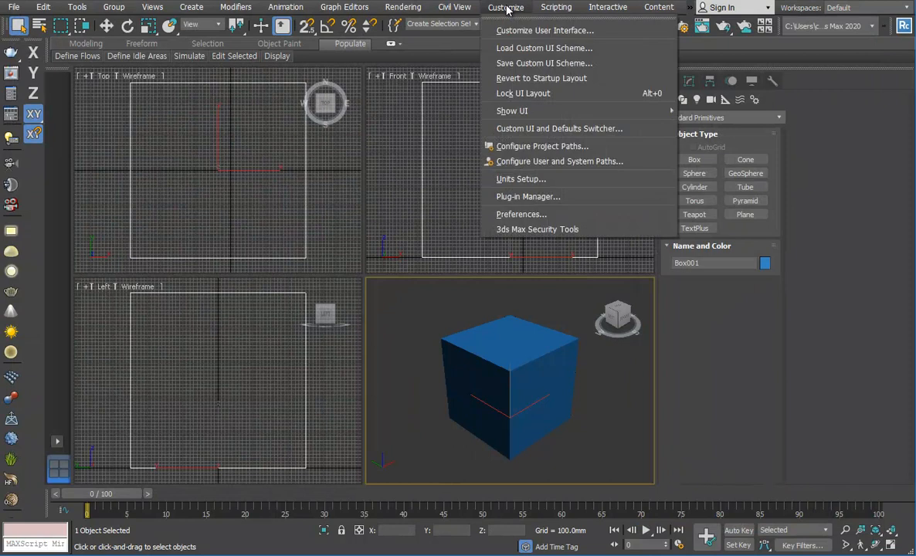
left_click(529, 214)
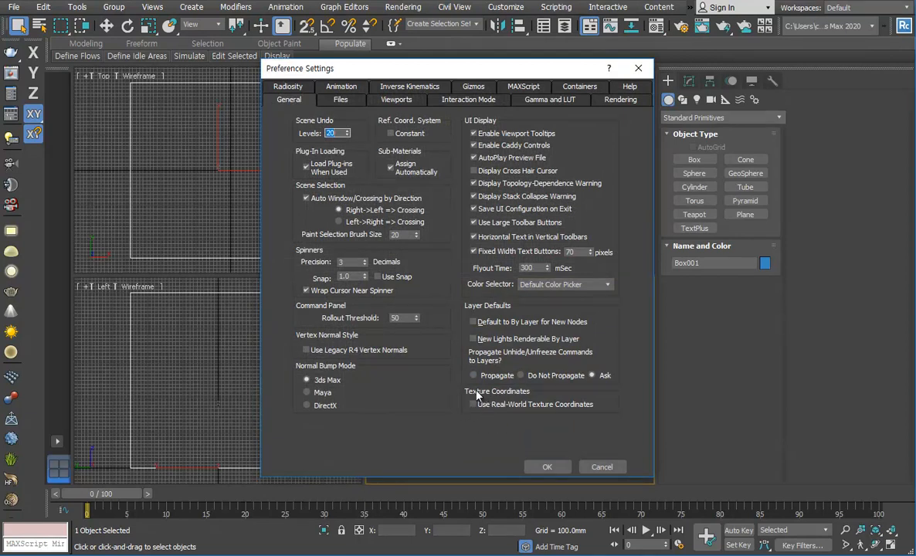
left_click(545, 468)
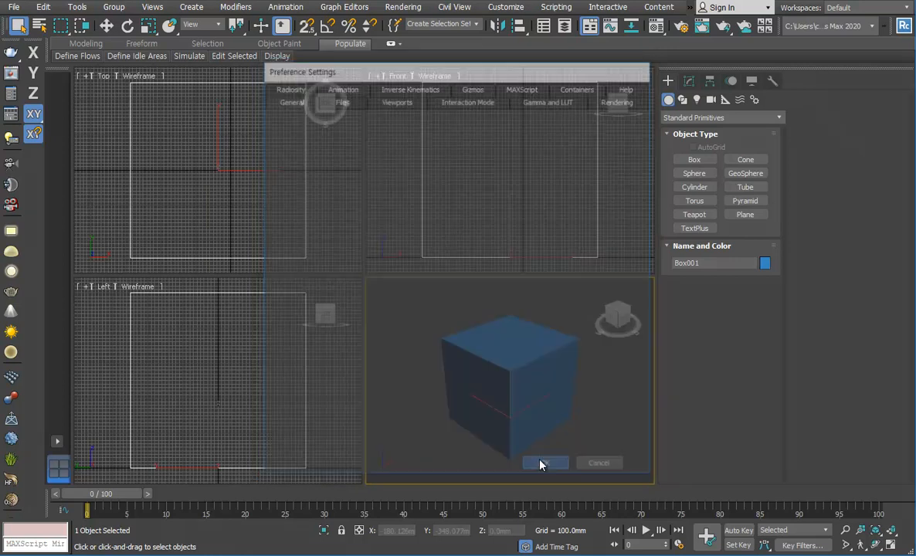
- Reopen the Material Editor and switch Use Real-World Scale of the brick map on and off again
left_click(656, 28)
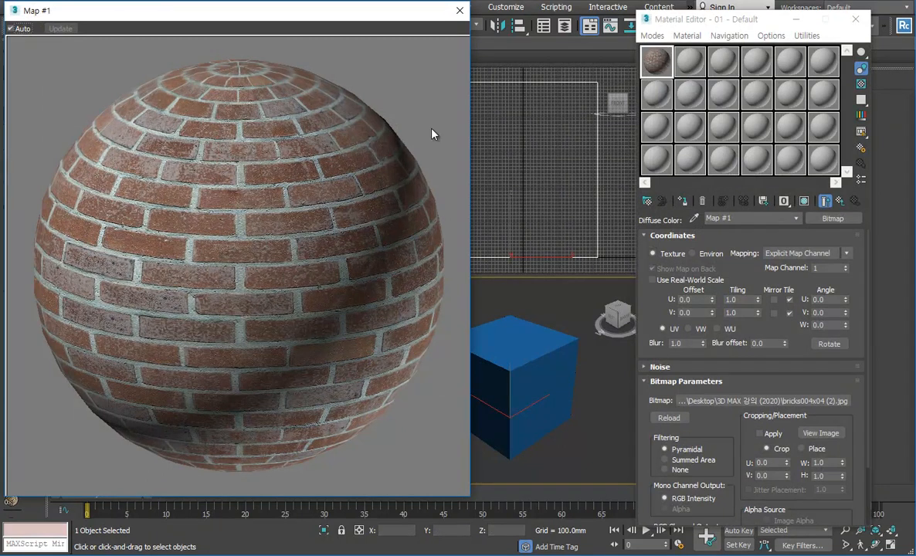
left_click(695, 281)
left_click(695, 282)
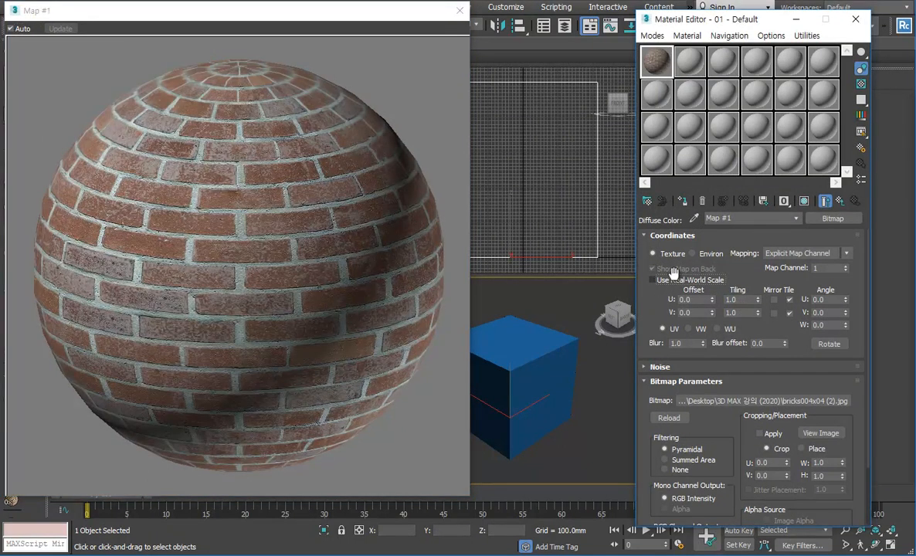
left_click(693, 282)
left_click(693, 282)
- Toggle Use Real-World Texture Coordinates on and back off in the preferences, accept them, and close the Material Editor
left_click(506, 7)
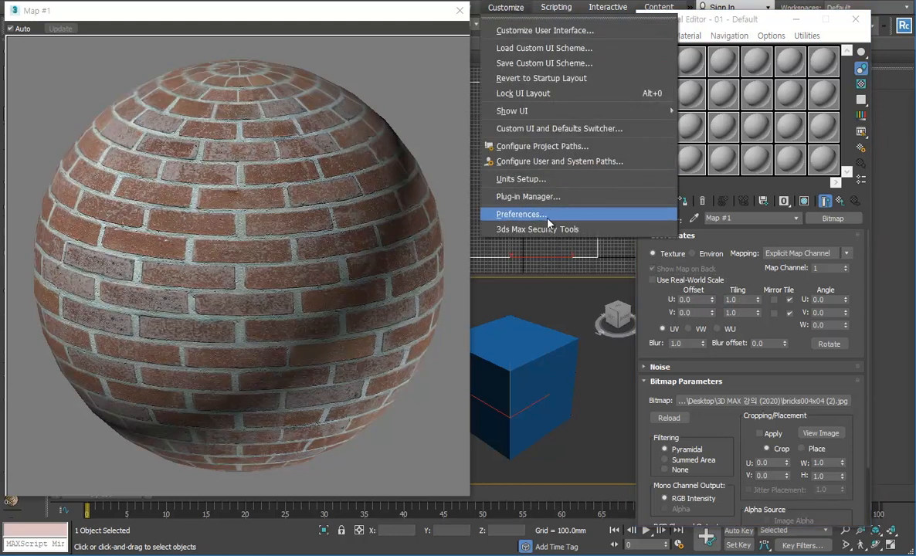
left_click(511, 213)
left_click(510, 406)
left_click(509, 406)
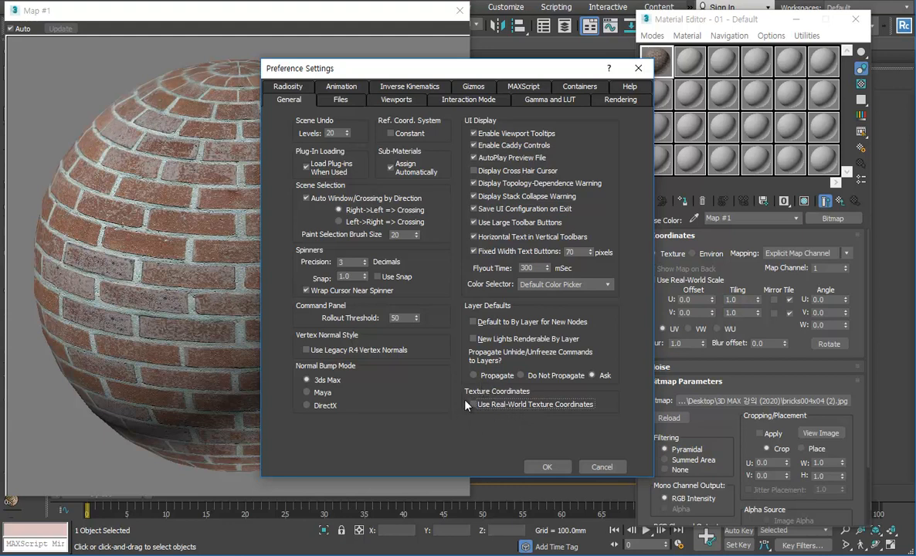
left_click(547, 466)
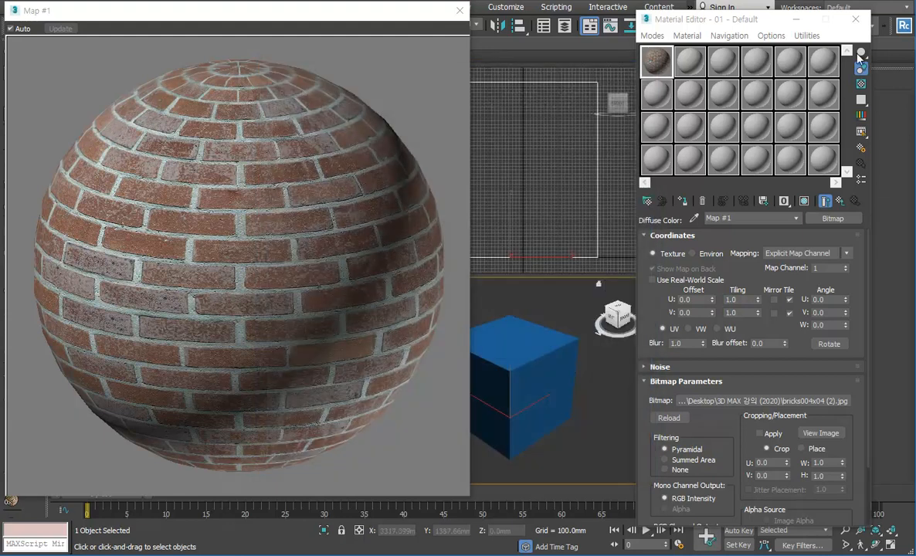
left_click(864, 19)
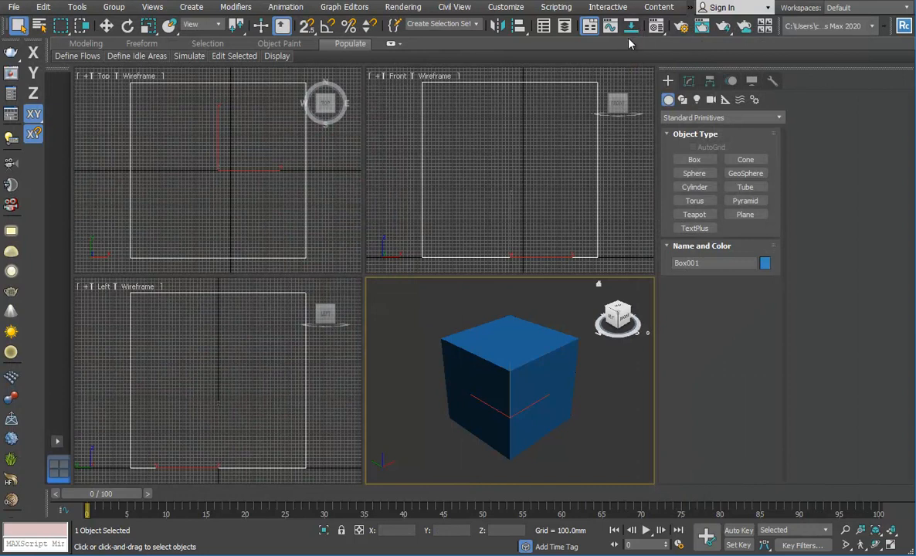
- Reopen the Material Editor, review the brick bitmap in the diffuse slot, and return to the parent material 01 - Default
left_click(657, 26)
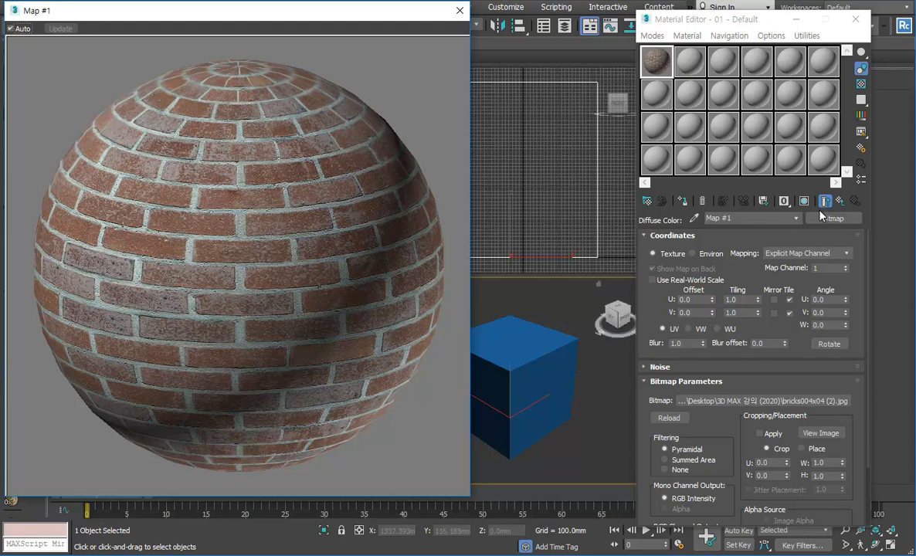
left_click(840, 202)
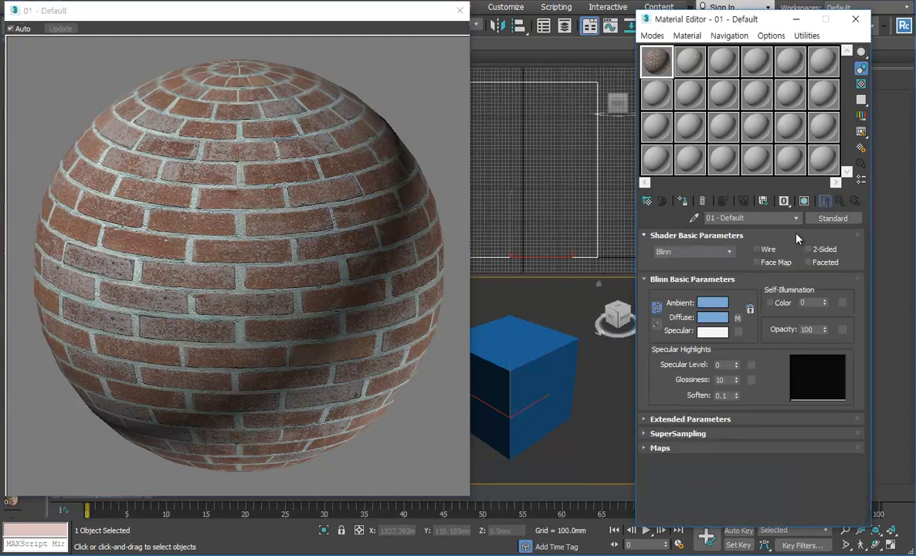
left_click(738, 317)
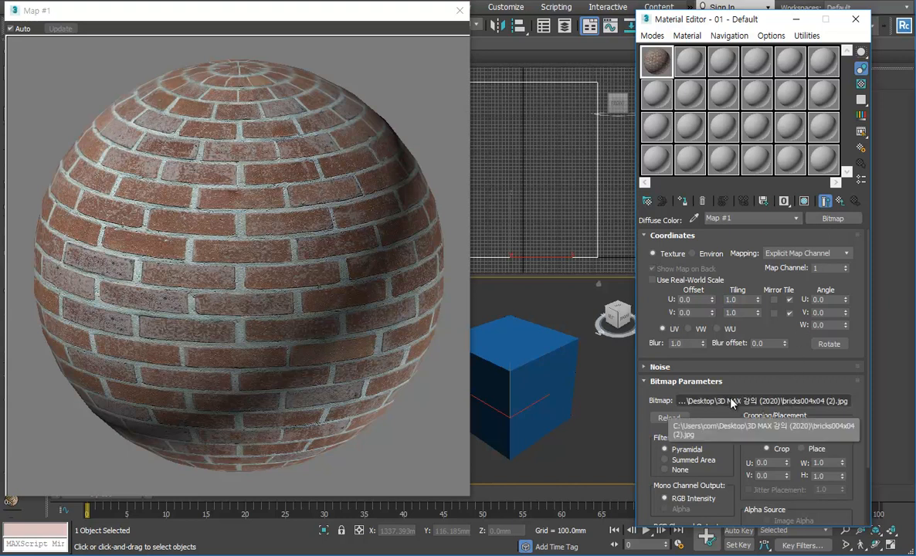
left_click(841, 200)
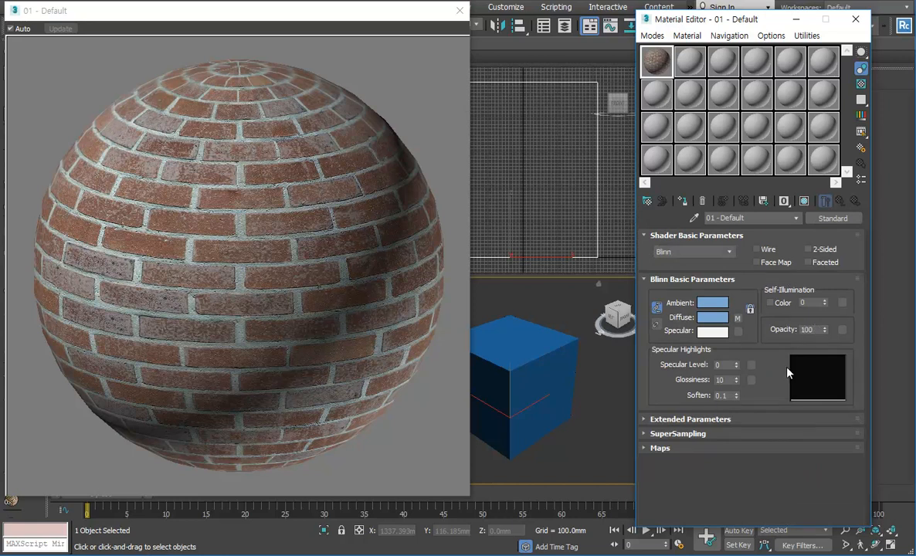
- Close the enlarged sample preview and assign the 01 - Default brick material to the selected box
left_click(460, 10)
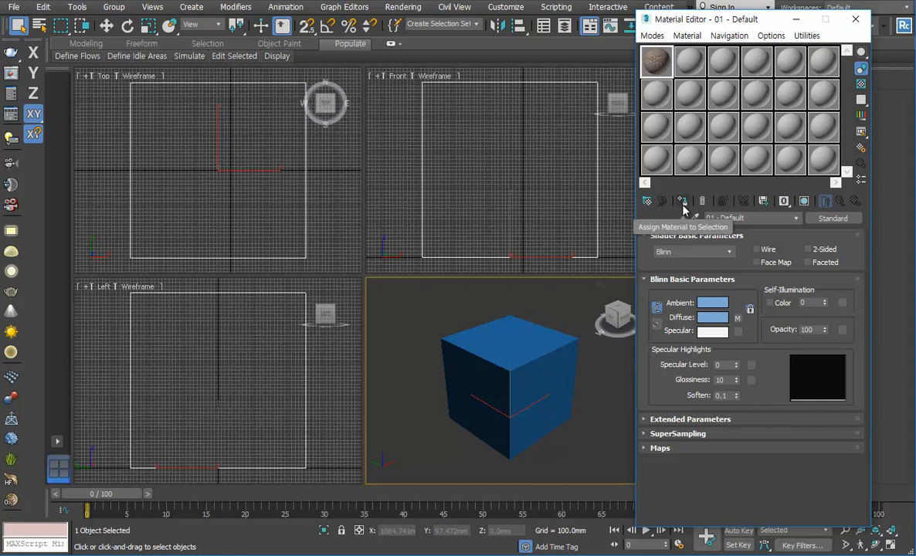
left_click(683, 203)
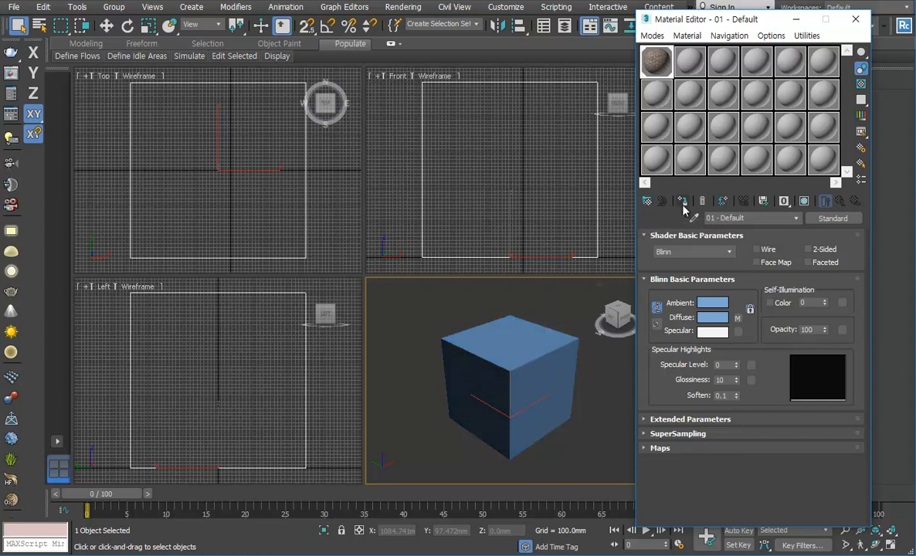
mouse_move(488, 386)
middle_mouse_down("alt")
mouse_move(483, 403)
mouse_move(435, 357)
mouse_move(503, 390)
middle_mouse_up("alt")
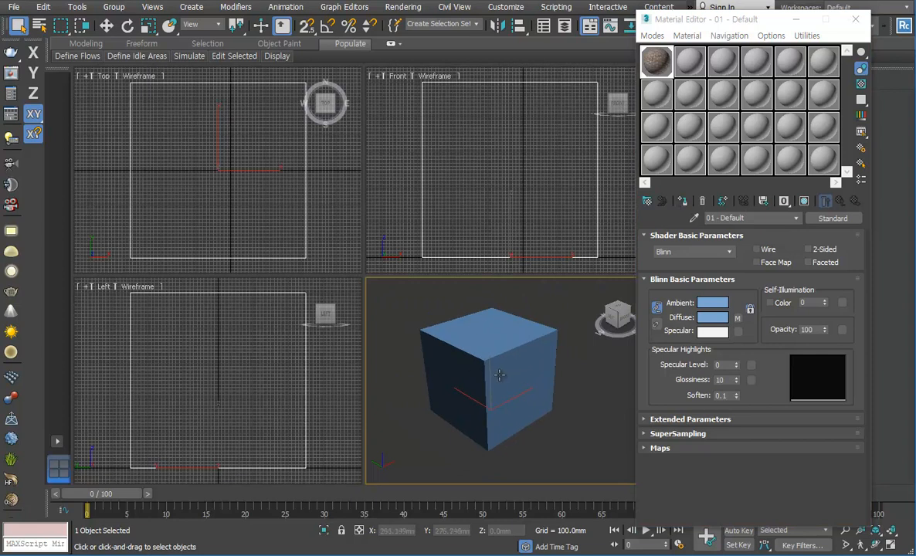
middle_click_drag(456, 344, 474, 345, "alt")
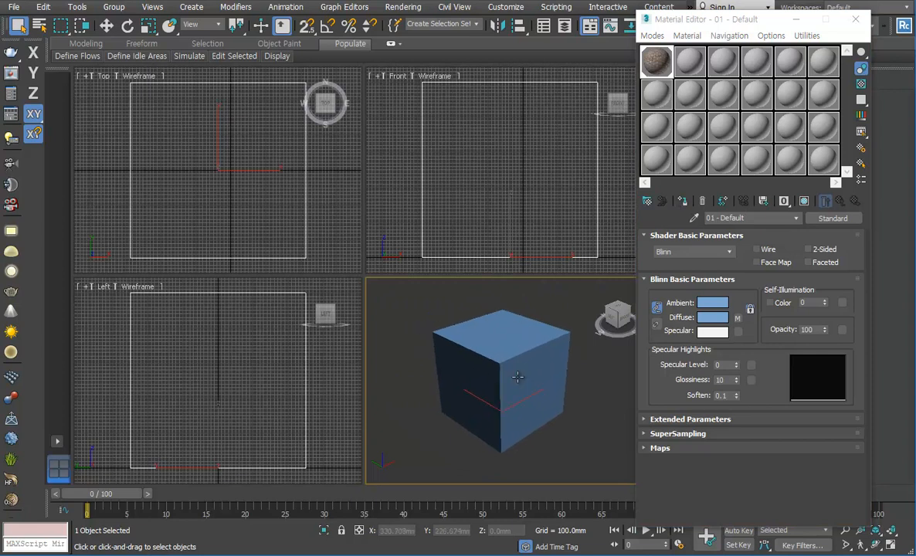
- Show the material's brick map on the box in the Perspective viewport, inspect it up close, and close the Material Editor
left_click(804, 202)
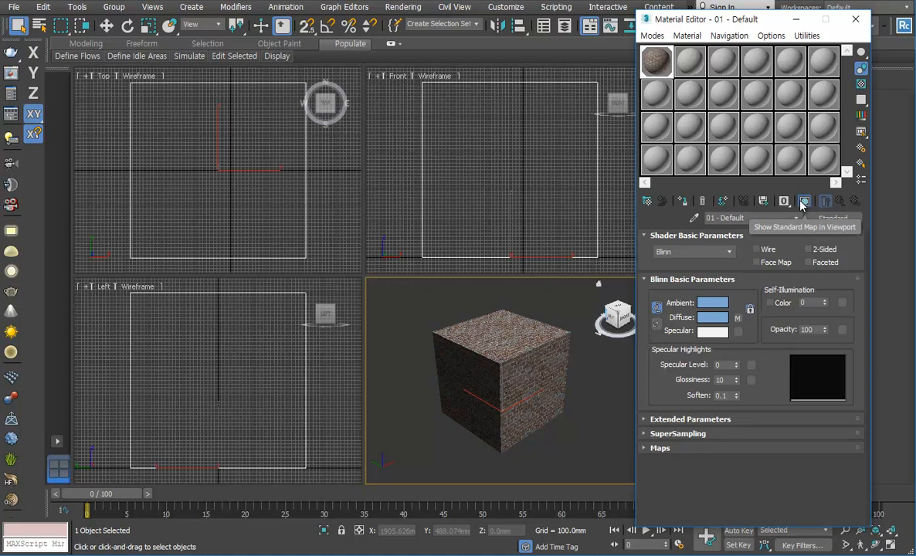
middle_click_drag(557, 386, 554, 388)
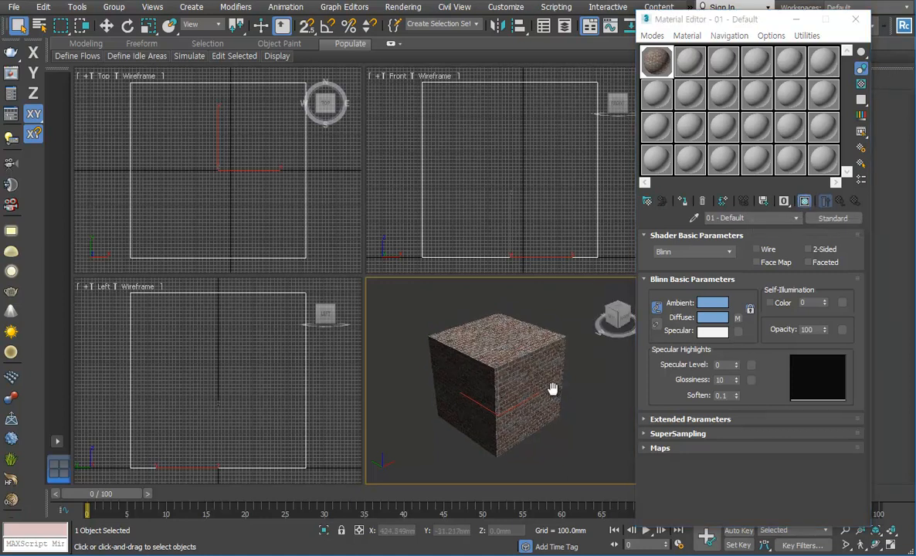
scroll(554, 388, "up", 5)
scroll(485, 354, "down", 3)
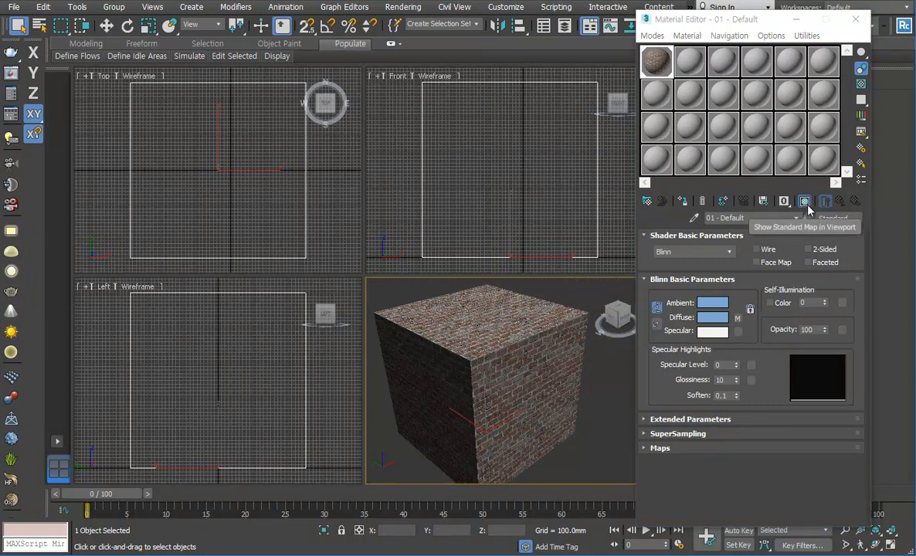
left_click(853, 22)
scroll(575, 366, "down", 3)
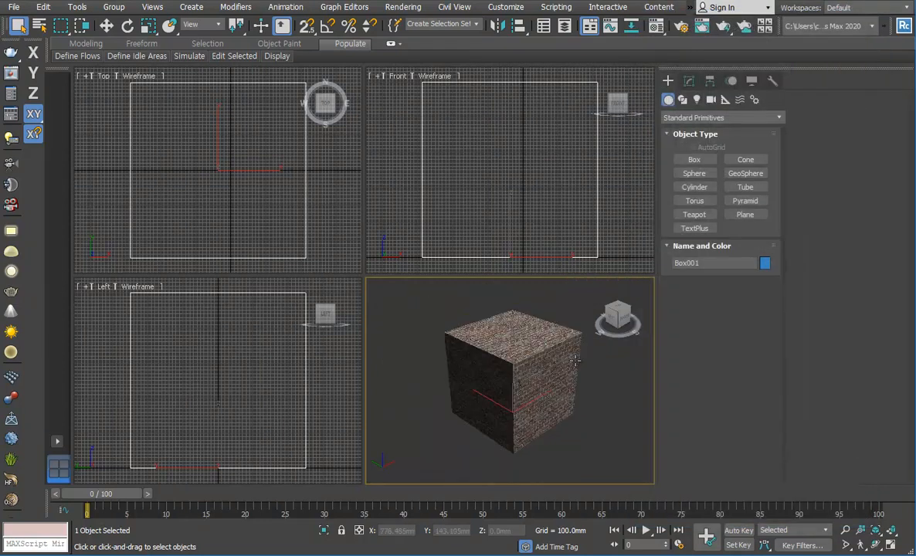
scroll(574, 366, "up", 3)
scroll(533, 386, "down", 5)
scroll(524, 401, "up", 4)
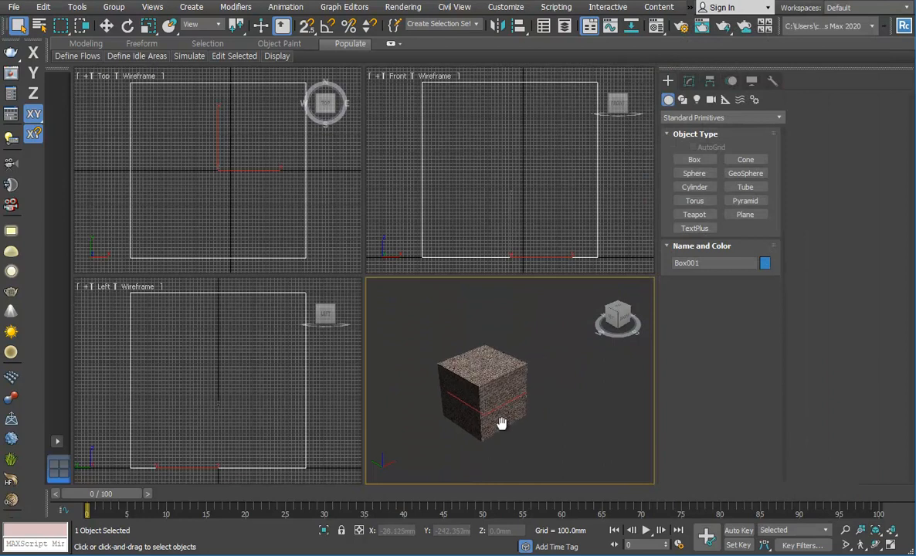
left_click(694, 159)
right_click(502, 334)
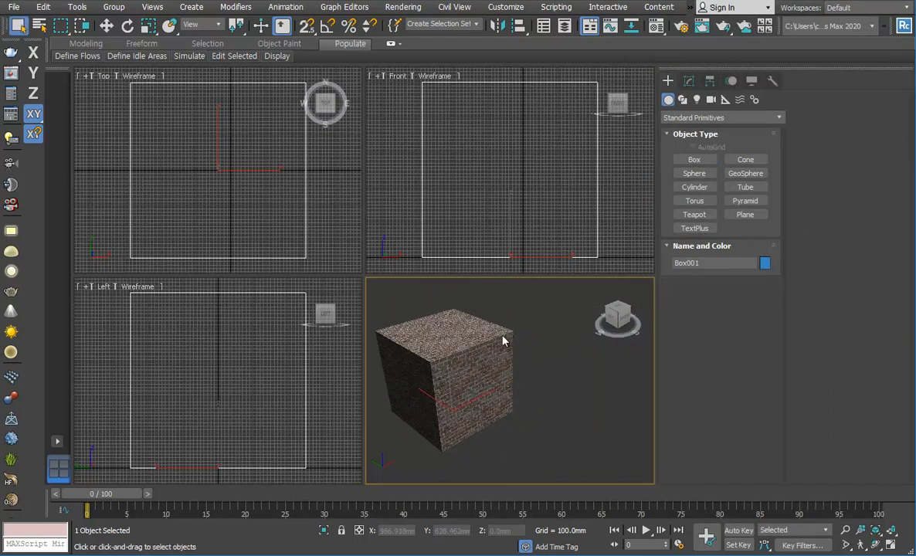
- Inspect the brick texture on the box up close and add a UVW Map modifier to it
scroll(478, 374, "up", 6)
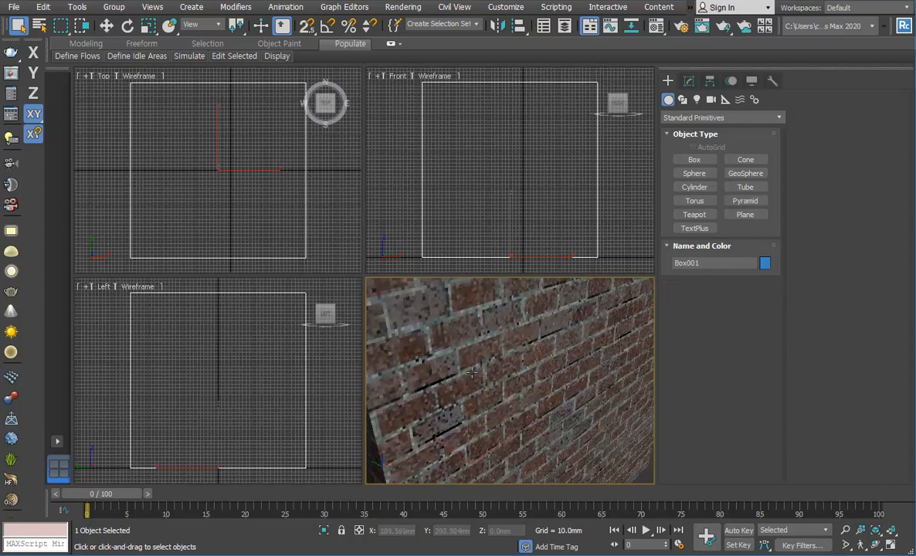
scroll(405, 337, "down", 6)
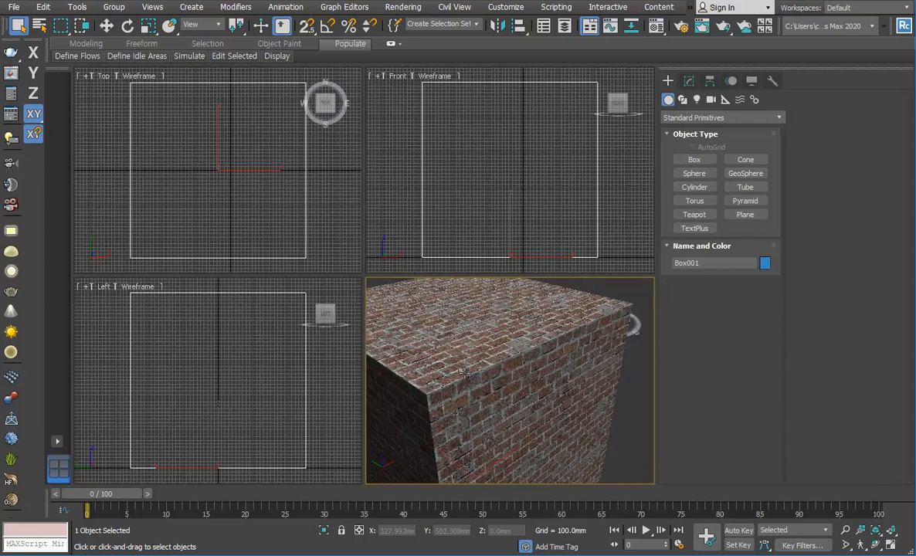
scroll(486, 347, "up", 3)
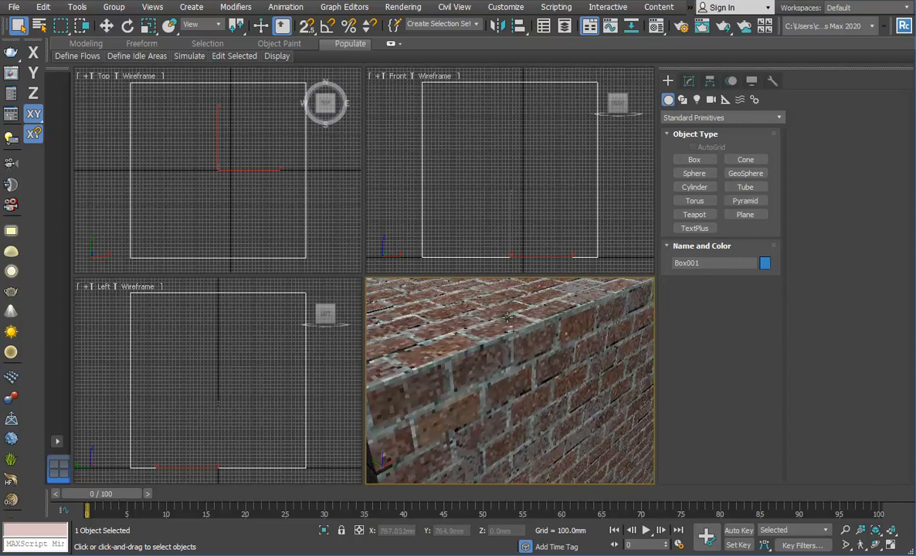
scroll(506, 319, "down", 5)
middle_click_drag(506, 319, 555, 348, "alt")
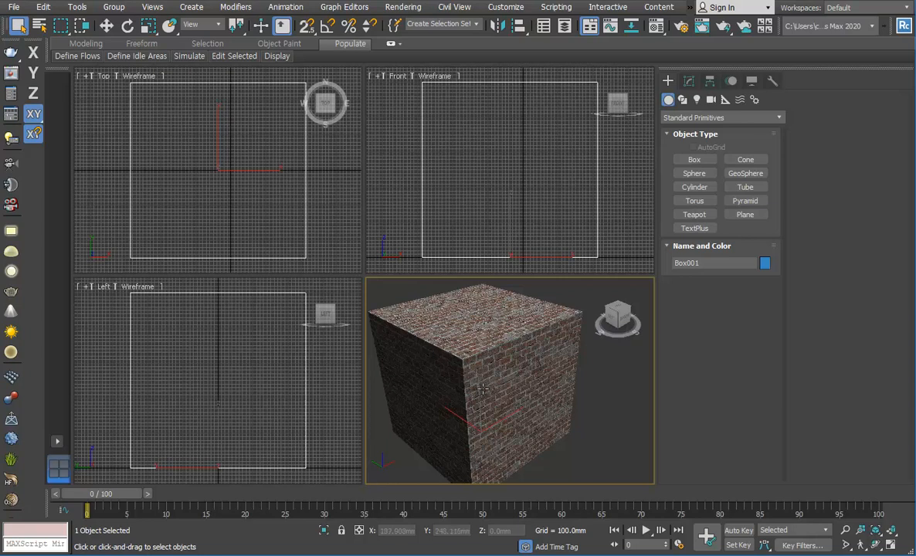
left_click(689, 81)
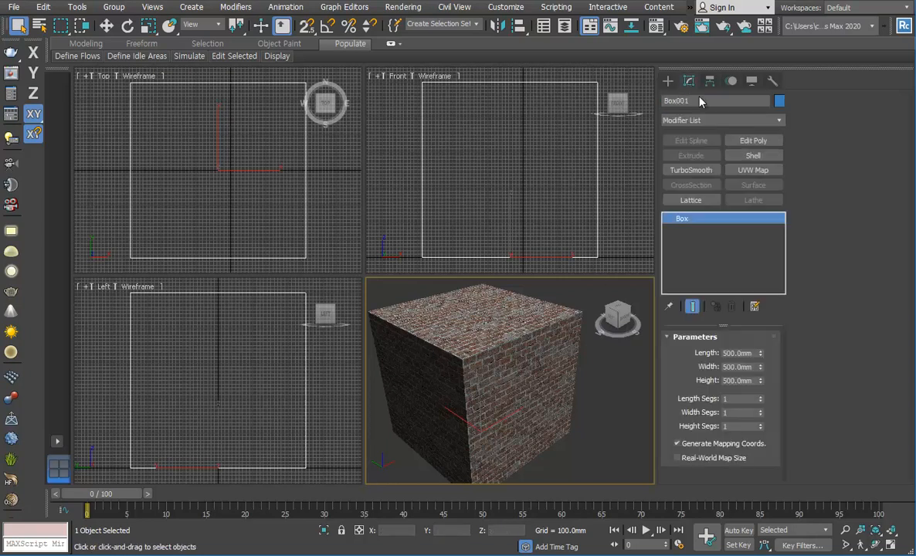
left_click(761, 172)
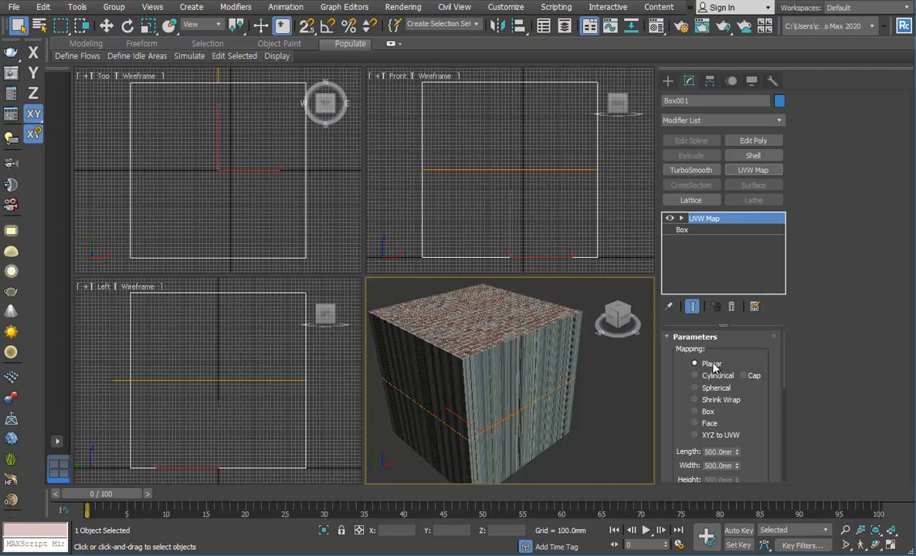
- Examine the planar projection on the box's sides and switch the UVW Map mapping type to Box
scroll(705, 418, "down", 2)
scroll(723, 409, "up", 2)
scroll(550, 350, "up", 5)
scroll(551, 350, "up", 3)
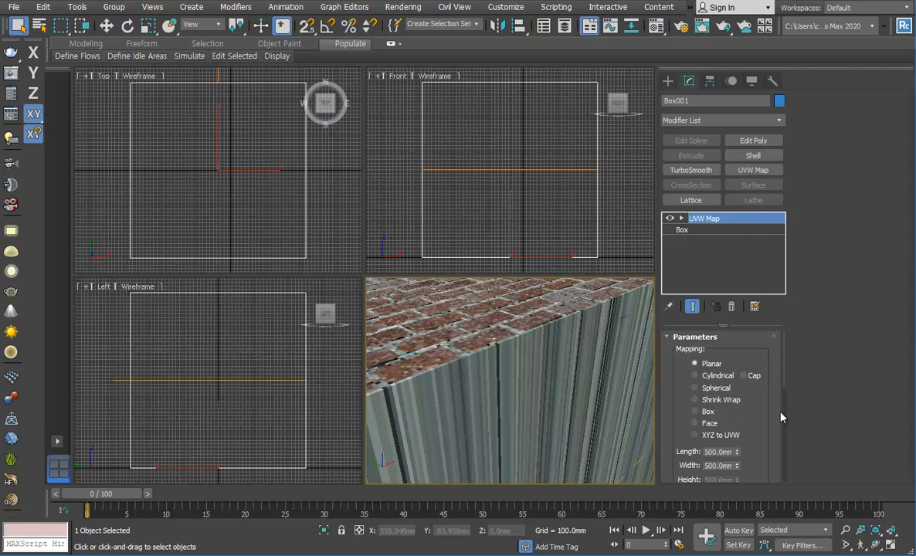
scroll(518, 354, "down", 6)
middle_click_drag(534, 358, 532, 364)
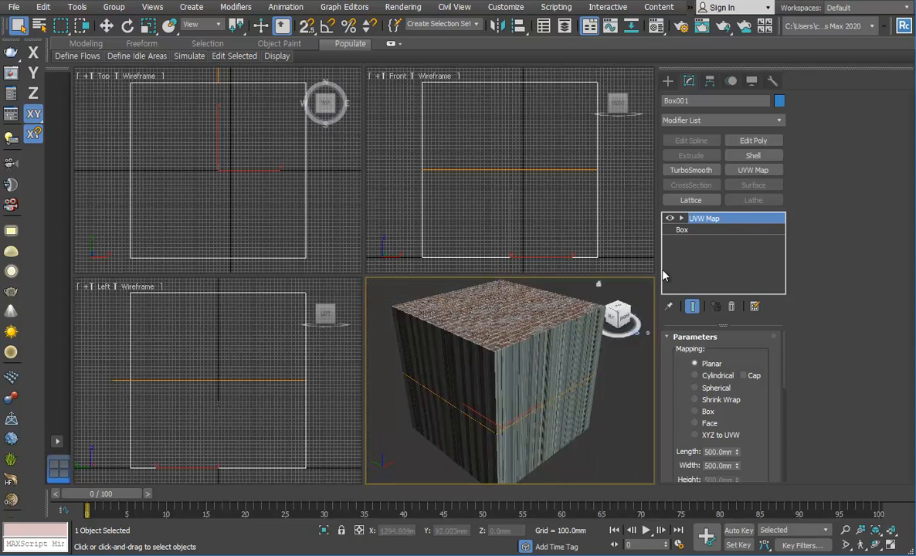
left_click(711, 414)
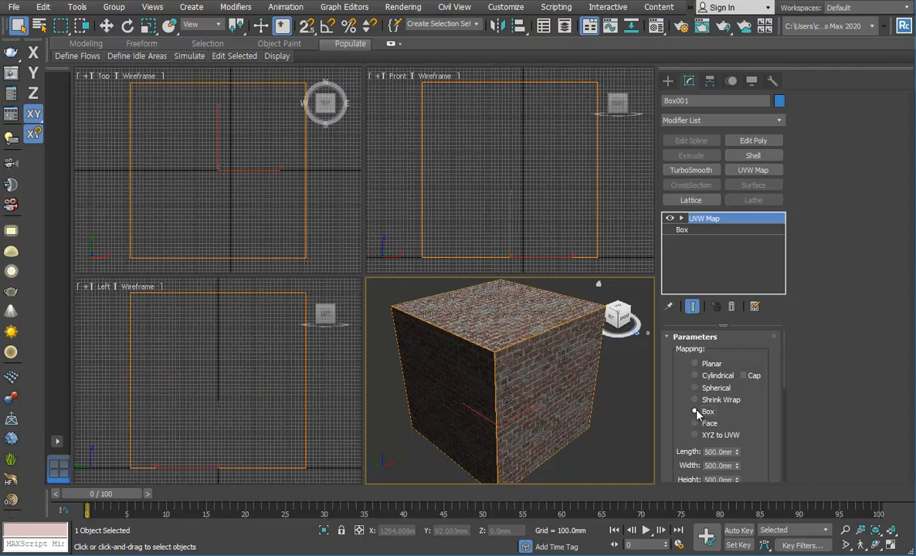
- Set the UVW Map gizmo's length and width to 2000 mm each
left_click_drag(747, 424, 775, 366)
middle_click_drag(571, 393, 595, 436)
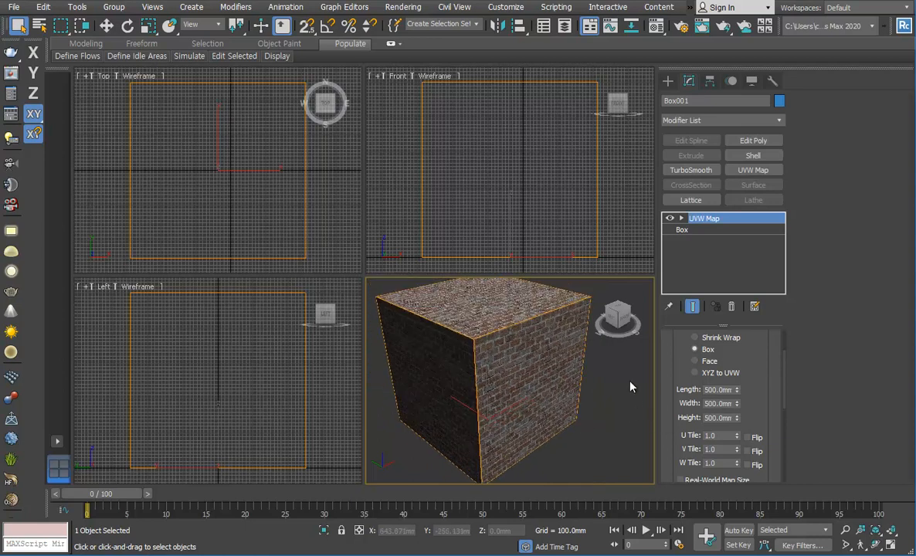
left_click_drag(738, 391, 746, 395)
double_click(720, 391)
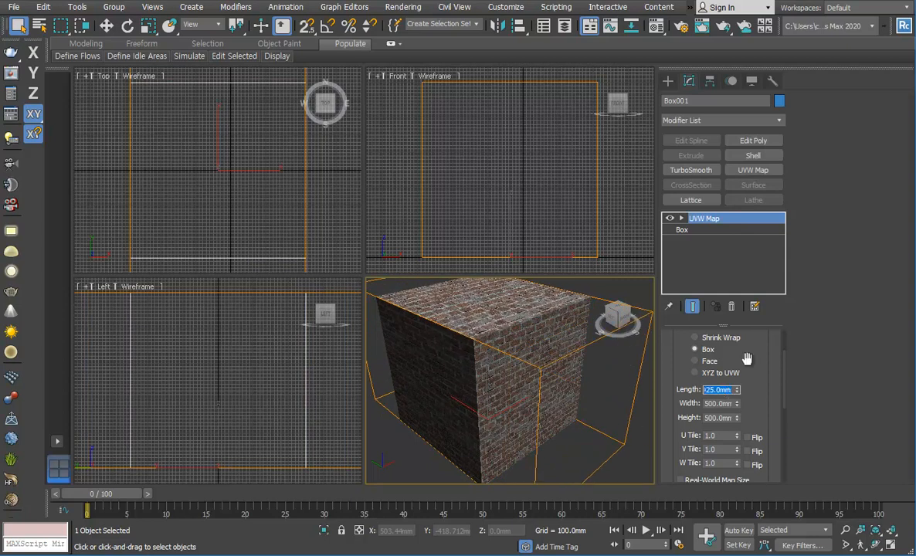
type("20")
key("Tab")
type("2000")
key("Tab")
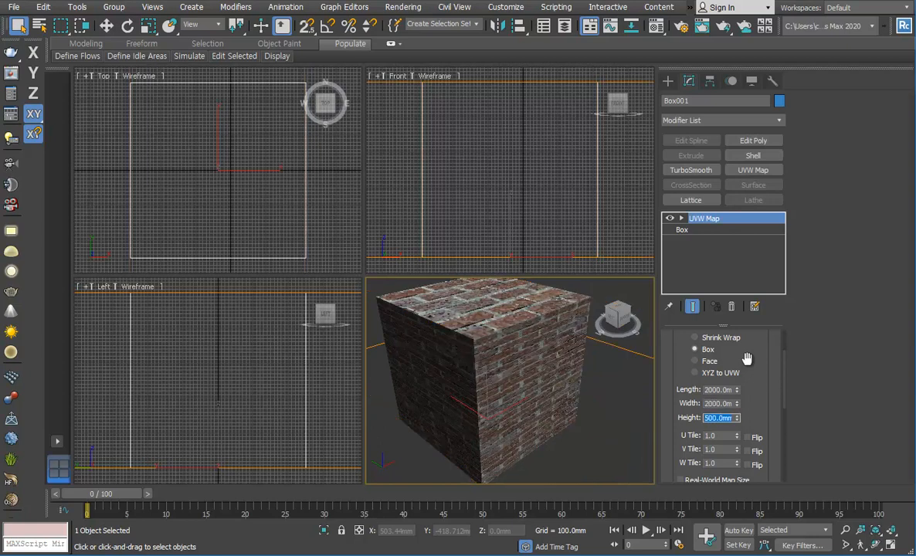
- Set the UVW Map gizmo's height to 1500 mm
type("1")
type("200")
key("Return")
type("1500")
key("Return")
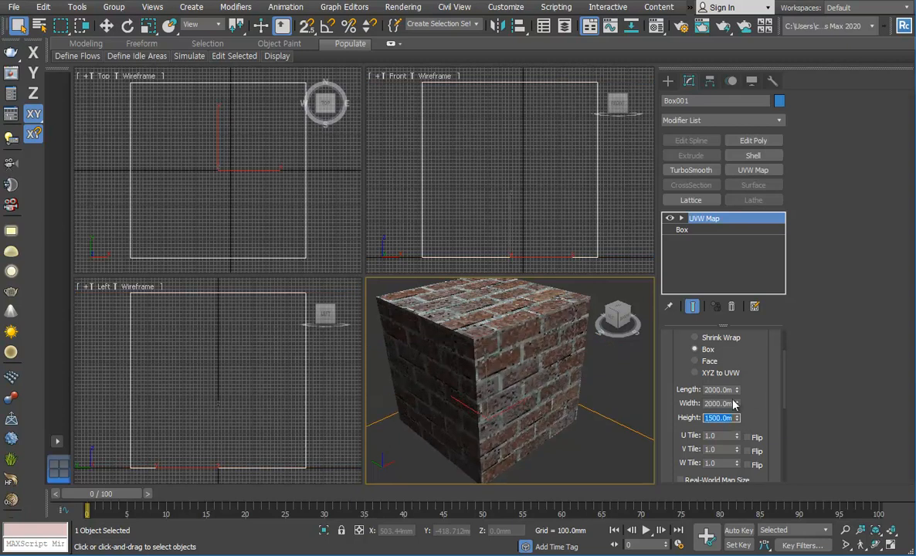
- Maximize the Perspective viewport and examine the enlarged bricks and the mapping gizmo around the box
scroll(577, 368, "down", 4)
left_click(604, 373)
key("alt+w")
middle_click_drag(362, 231, 443, 271, "alt")
left_click(449, 261)
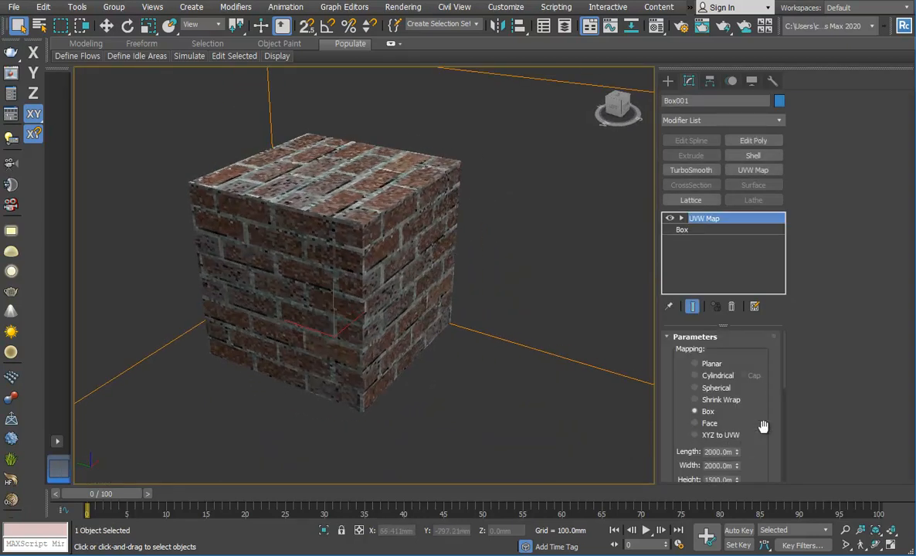
scroll(763, 426, "down", 3)
mouse_move(737, 366)
left_mouse_down()
mouse_move(743, 350)
mouse_move(742, 366)
left_mouse_up()
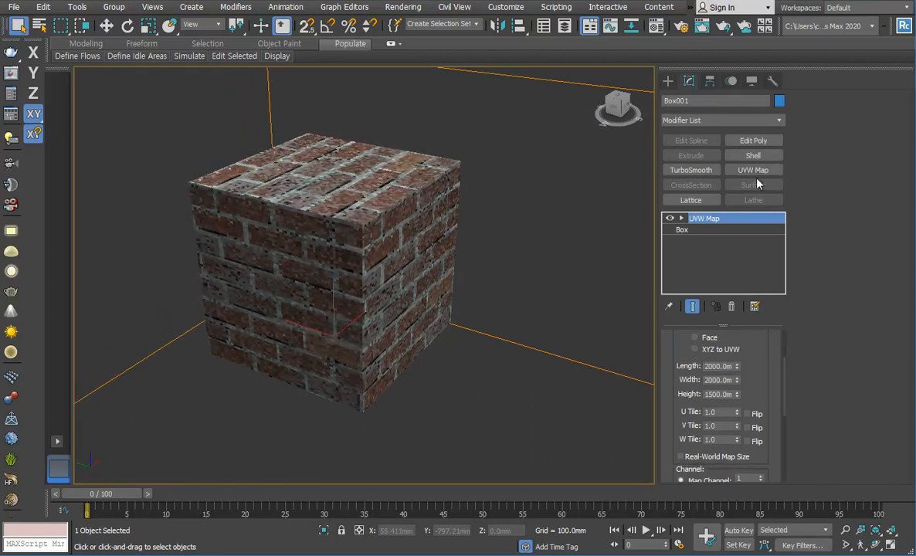
scroll(552, 275, "down", 5)
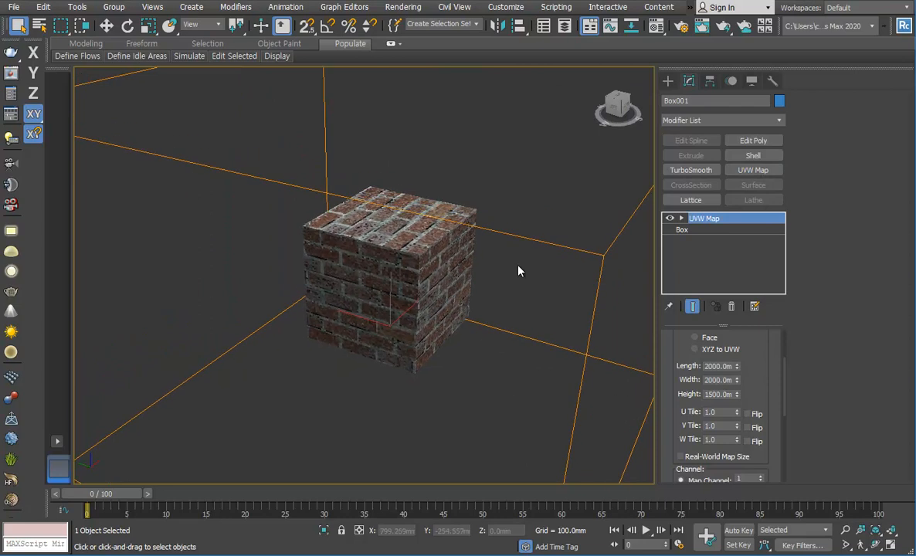
- Activate the UVW Map modifier's Gizmo sub-object and move the gizmo to about Y 99 mm, Z 280 mm
key("1")
left_click(671, 218)
left_click(671, 219)
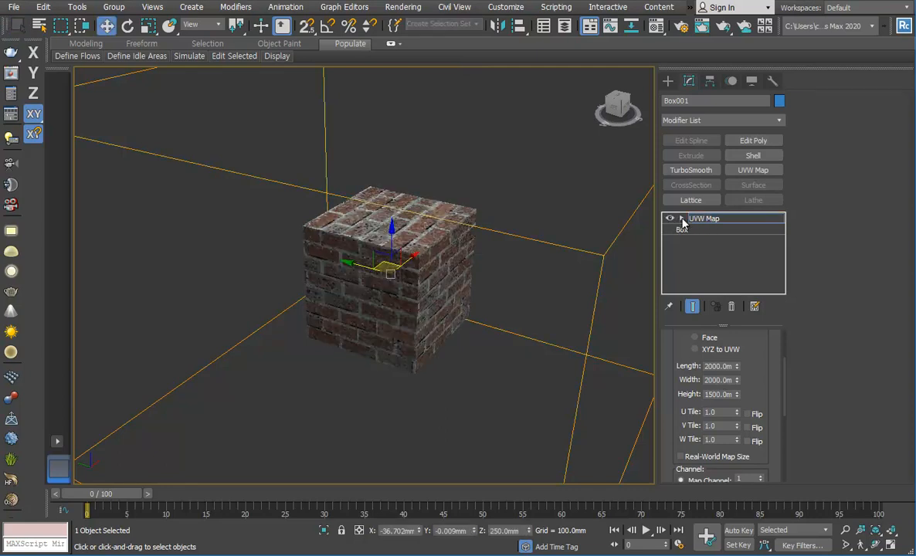
left_click(682, 220)
left_click(712, 233)
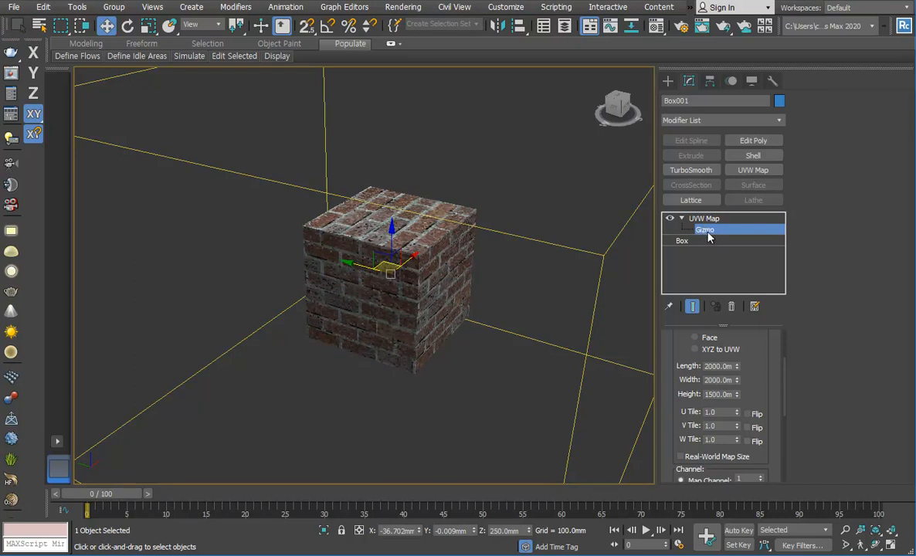
left_click_drag(373, 268, 338, 228)
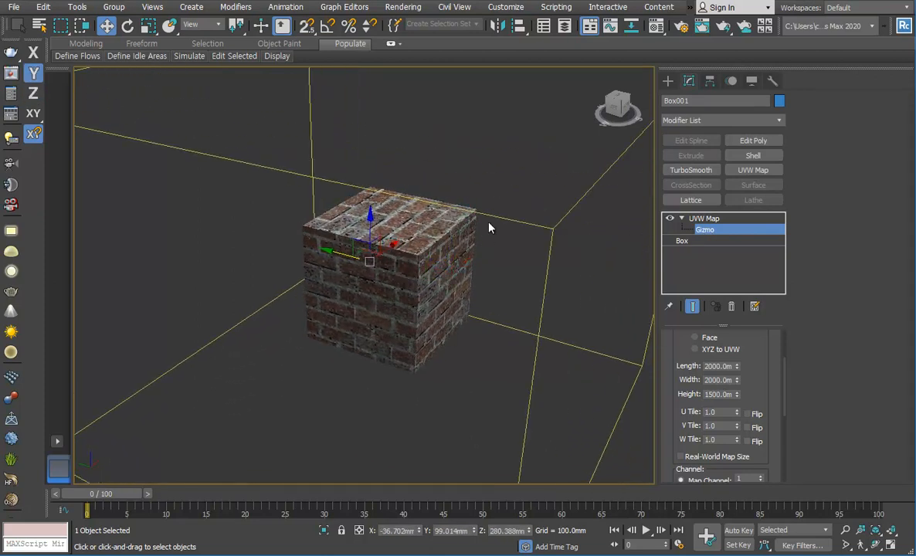
- Set the mapping gizmo's length, width and height to 500 mm each
double_click(718, 367)
type("500")
key("Tab")
type("500")
key("Tab")
type("500")
key("Return")
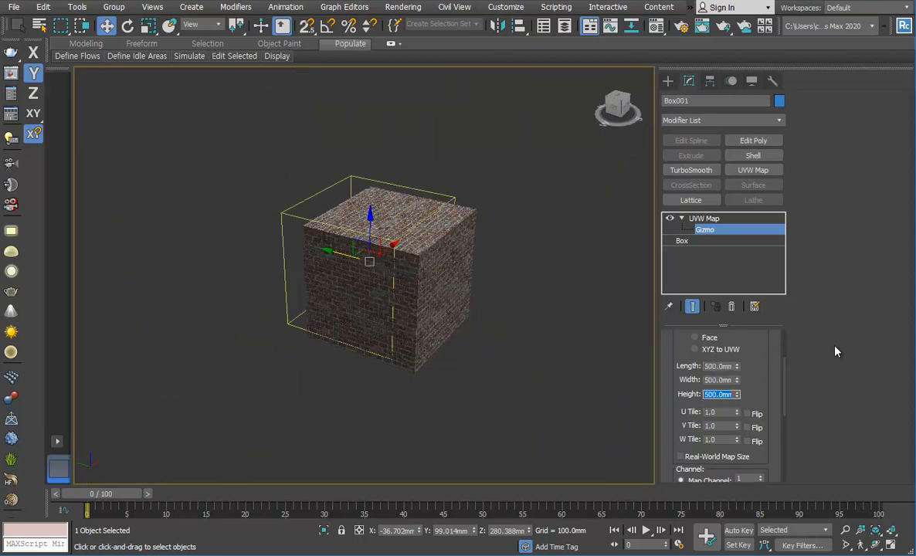
- Move the mapping gizmo along Y to about 2 mm so that its sides line up with the box
scroll(463, 248, "up", 5)
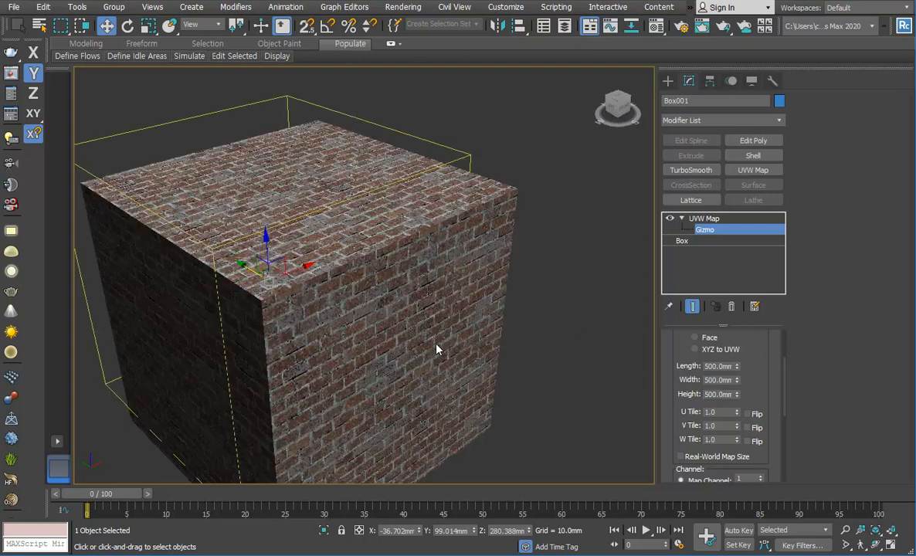
scroll(418, 343, "down", 4)
middle_click_drag(421, 290, 409, 251, "alt")
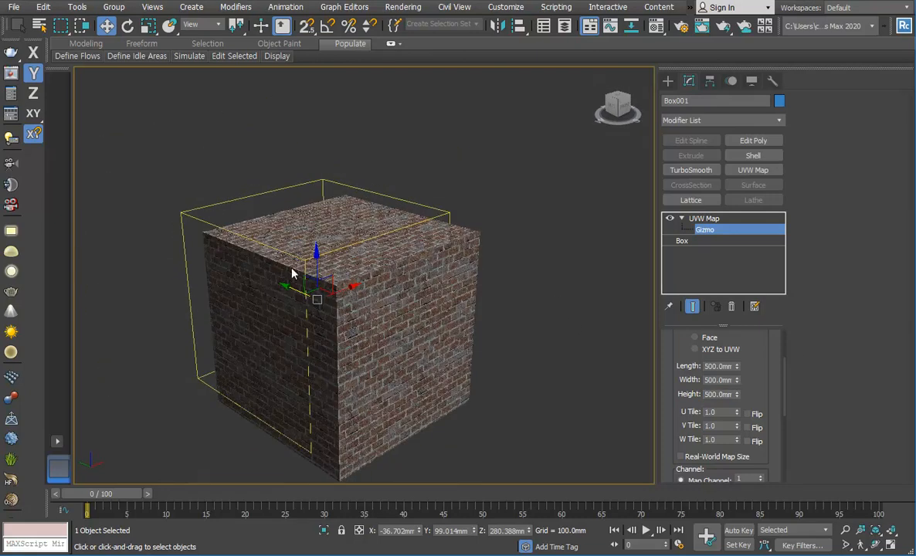
mouse_move(331, 310)
left_mouse_down()
mouse_move(313, 294)
mouse_move(324, 304)
left_mouse_up()
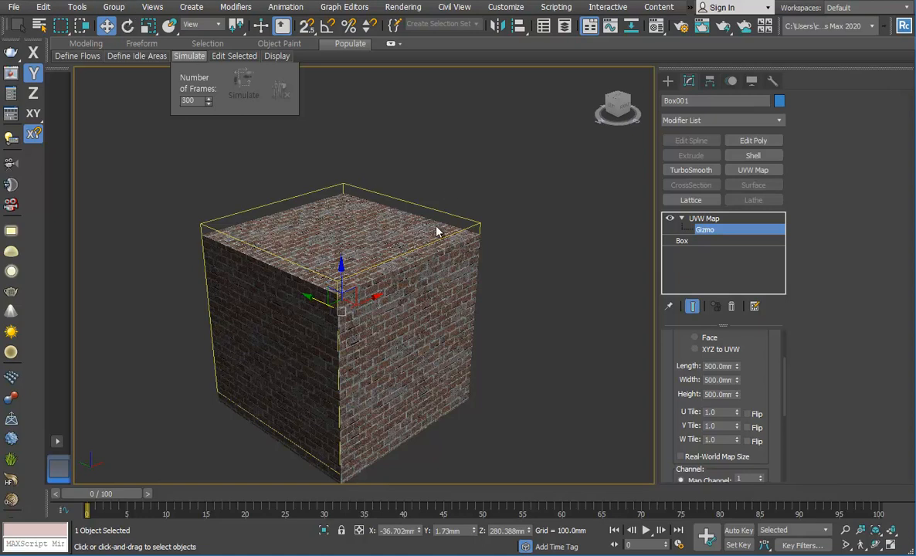
- Rotate the mapping gizmo freehand about the Z axis and inspect the slanted brick pattern on the top face
key("e")
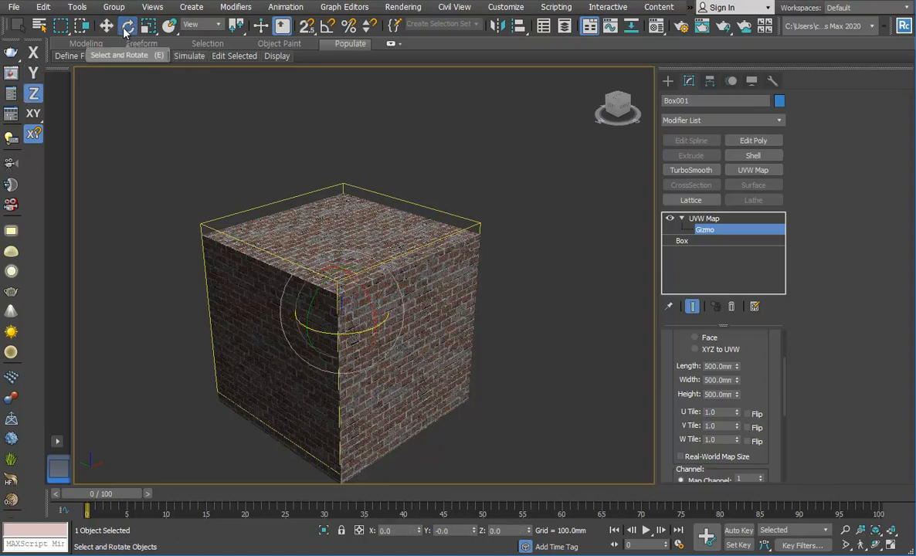
left_click_drag(350, 335, 278, 326)
middle_click_drag(401, 285, 401, 319, "alt")
scroll(382, 290, "up", 5)
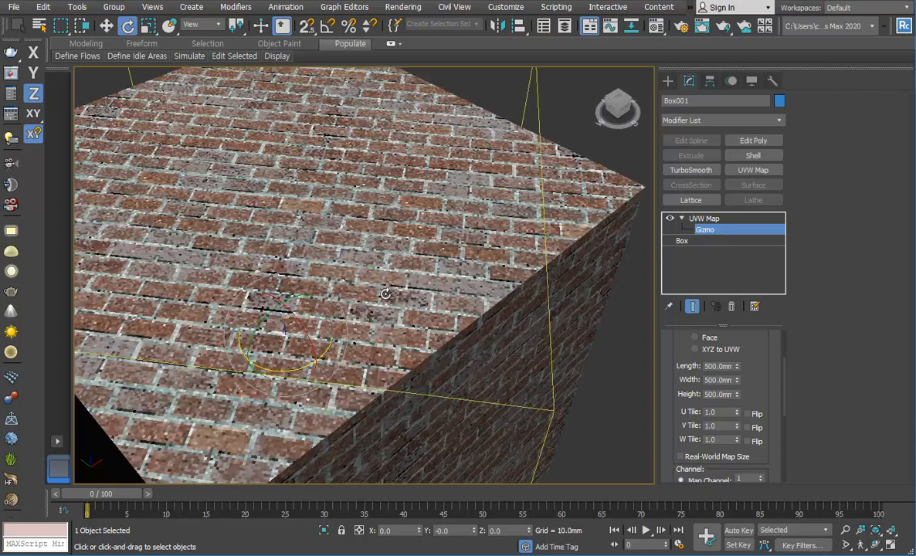
scroll(304, 214, "down", 5)
middle_click_drag(304, 214, 337, 232, "alt")
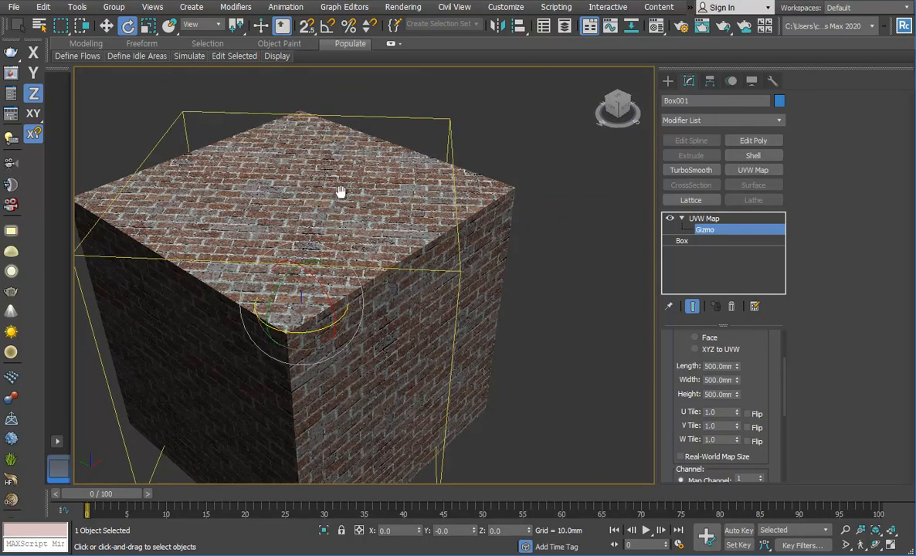
middle_click_drag(340, 197, 408, 231, "alt")
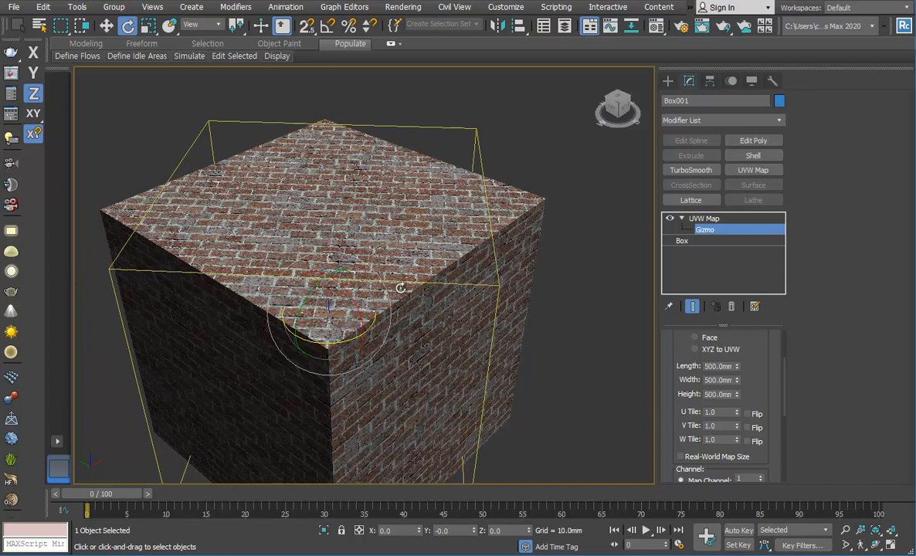
mouse_move(333, 343)
left_mouse_down()
mouse_move(352, 348)
mouse_move(337, 336)
left_mouse_up()
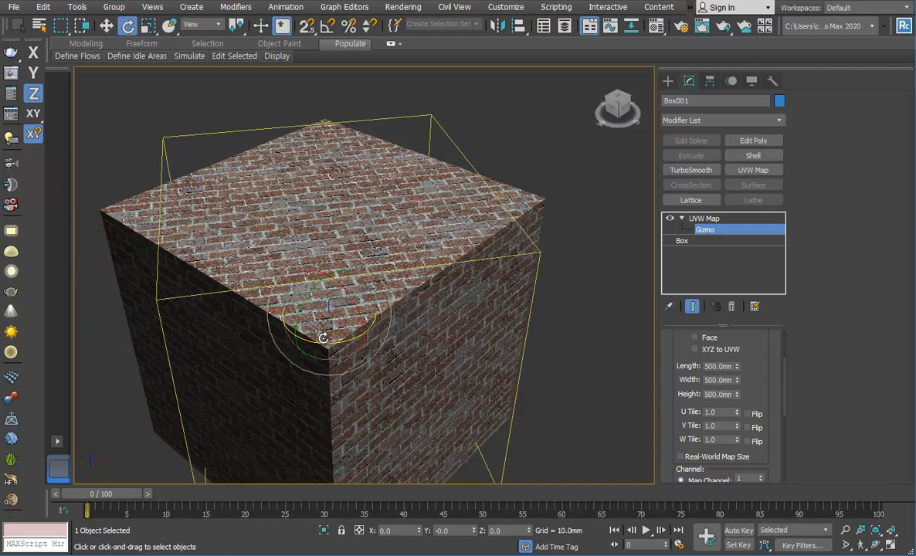
left_click_drag(308, 318, 330, 340)
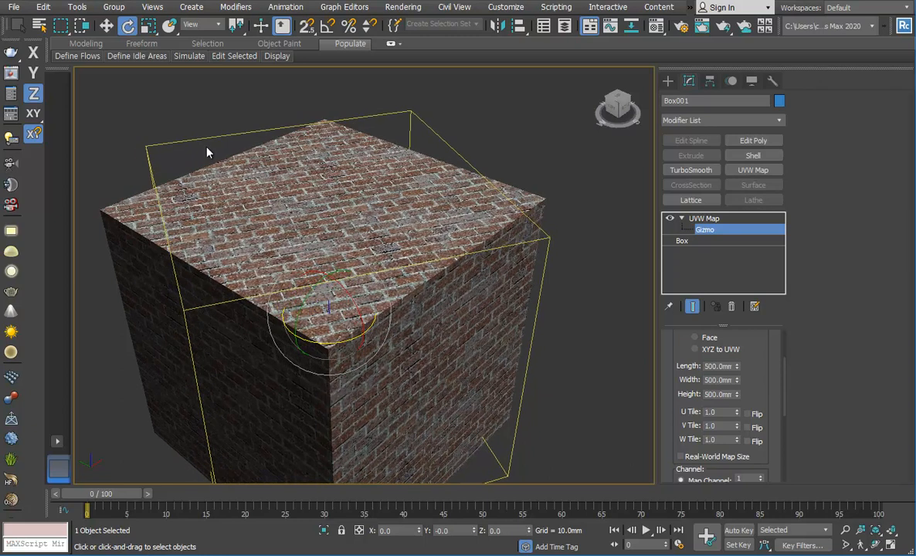
- Open the Rotate Transform Type-In and rotate the mapping gizmo by a 45 degree Z offset
right_click(126, 31)
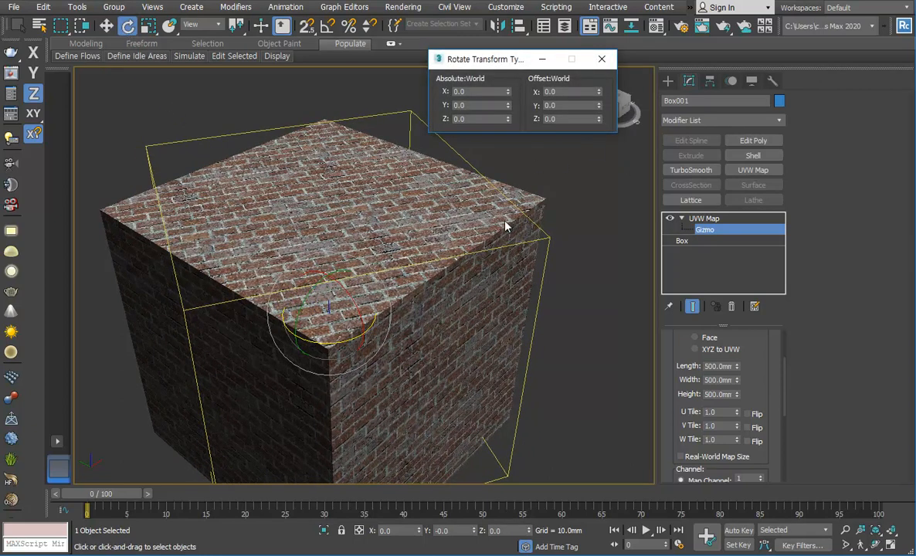
middle_click_drag(489, 232, 502, 231, "alt")
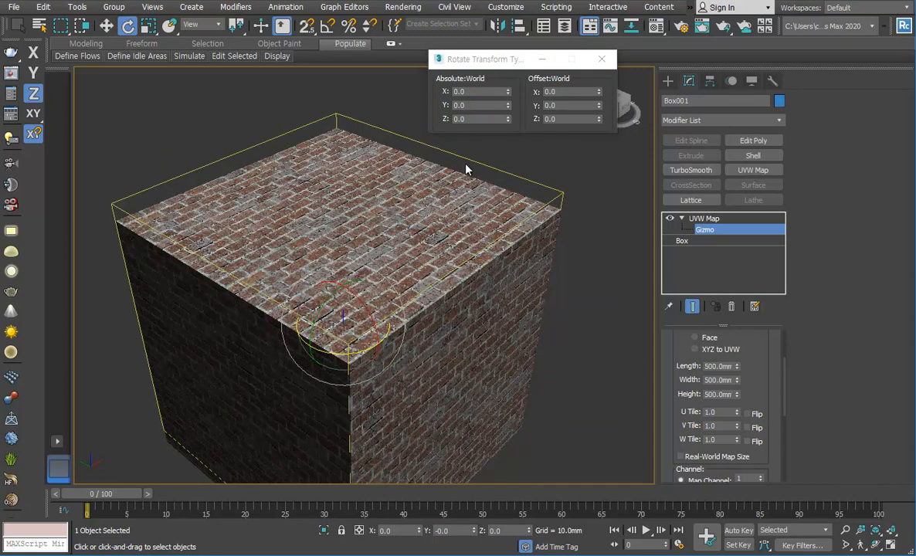
left_click_drag(463, 60, 152, 51)
left_click_drag(247, 110, 169, 110)
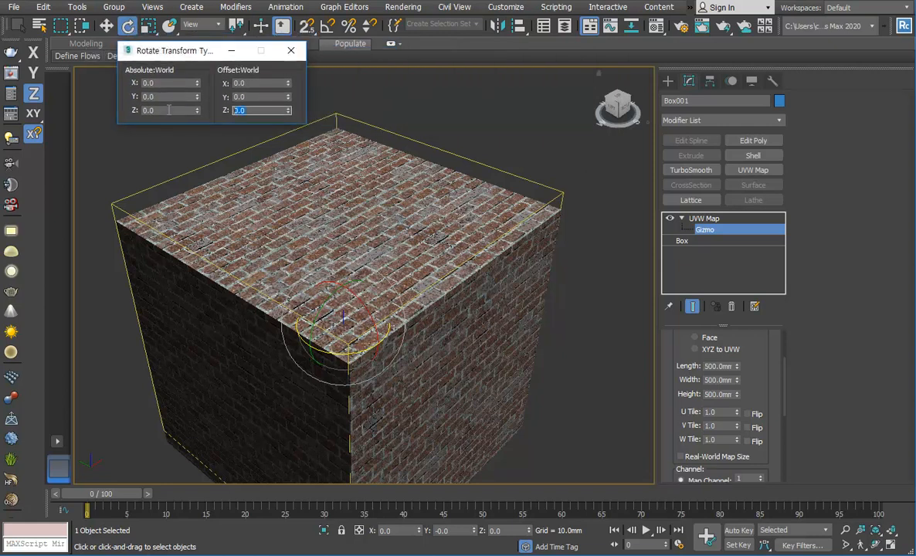
type("45")
key("Return")
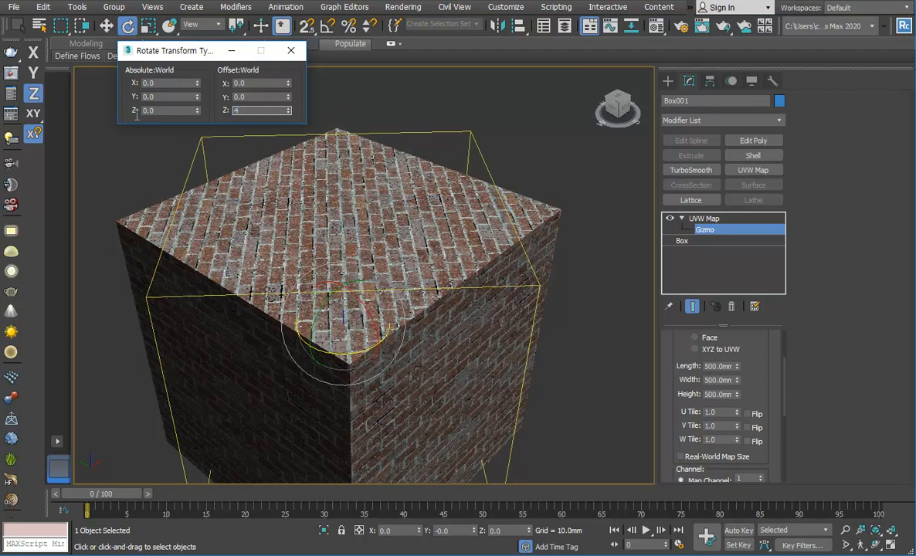
- Rotate the mapping gizmo by a Z offset of -45 degrees and close the Rotate Transform Type-In
type("-45")
key("Return")
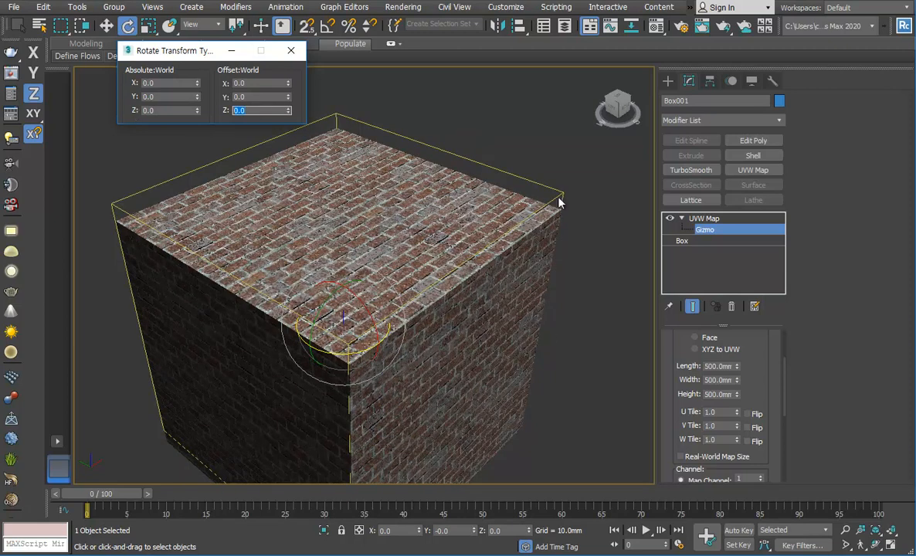
left_click(291, 50)
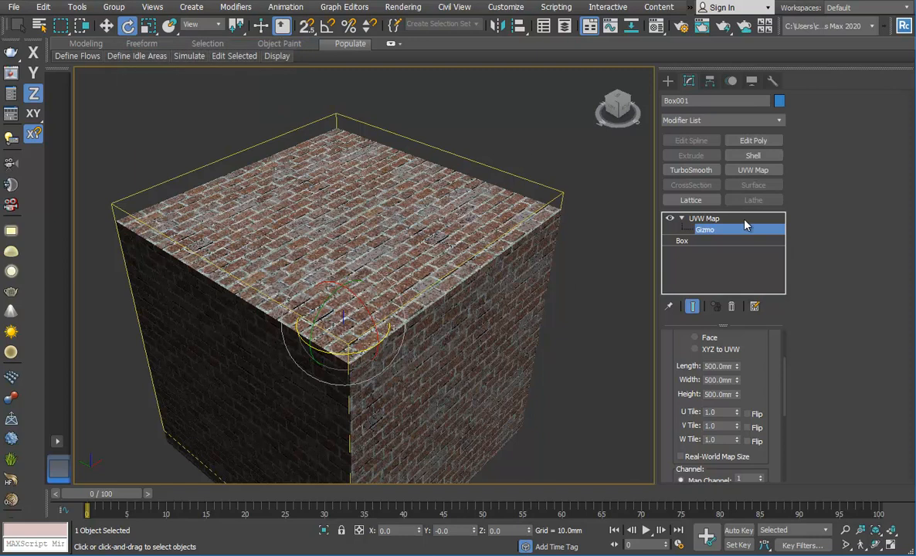
- Delete the existing UVW Map modifier from the box and apply a new one with Box mapping
left_click(700, 231)
left_click(682, 219)
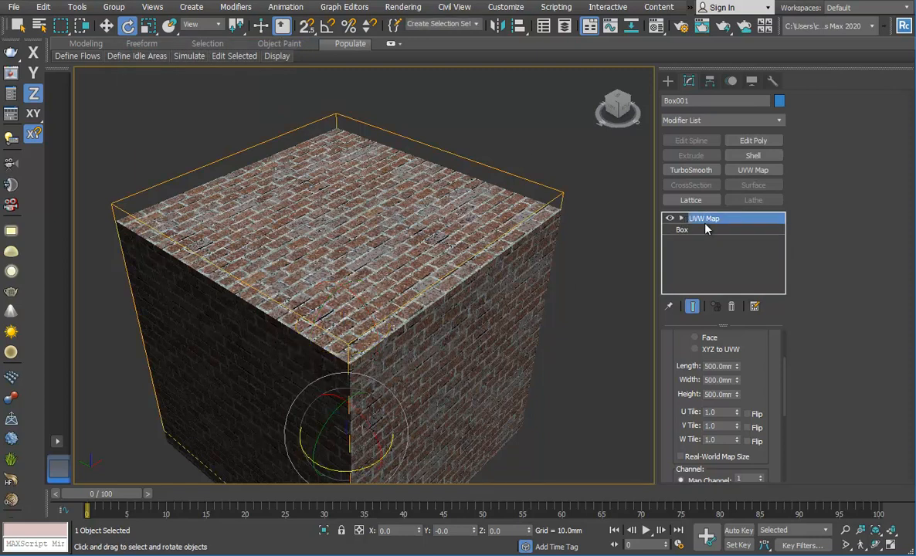
left_click(734, 308)
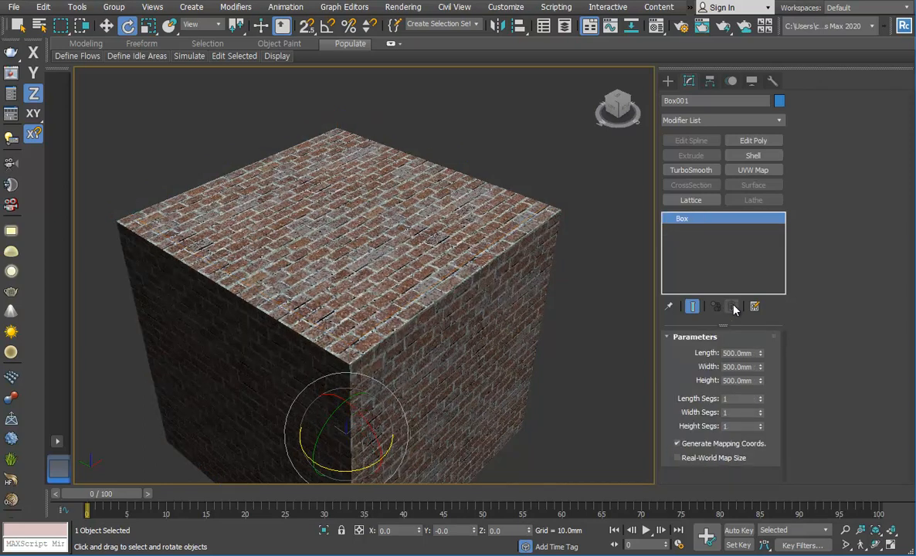
left_click(754, 170)
left_click(724, 412)
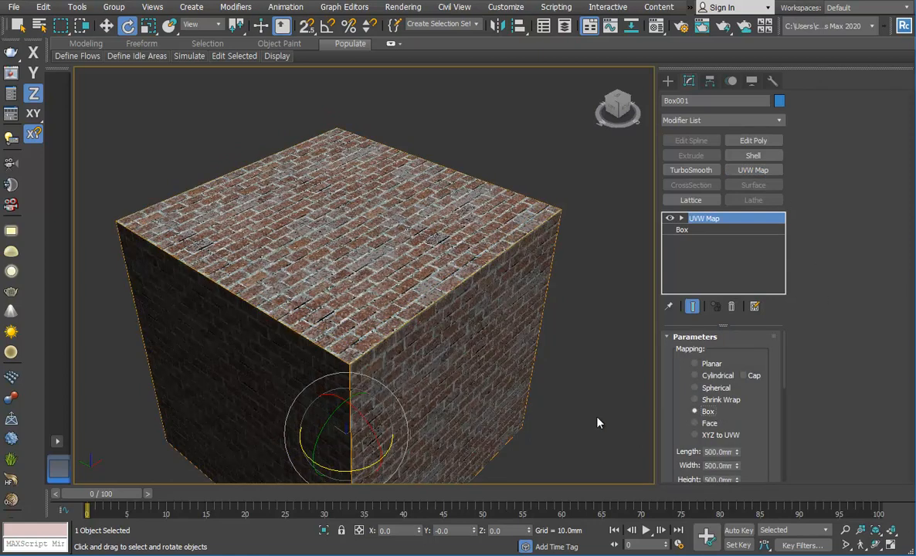
- Activate the new UVW Map's gizmo and move it along Y to about -101 mm
middle_click_drag(505, 403, 535, 358, "alt")
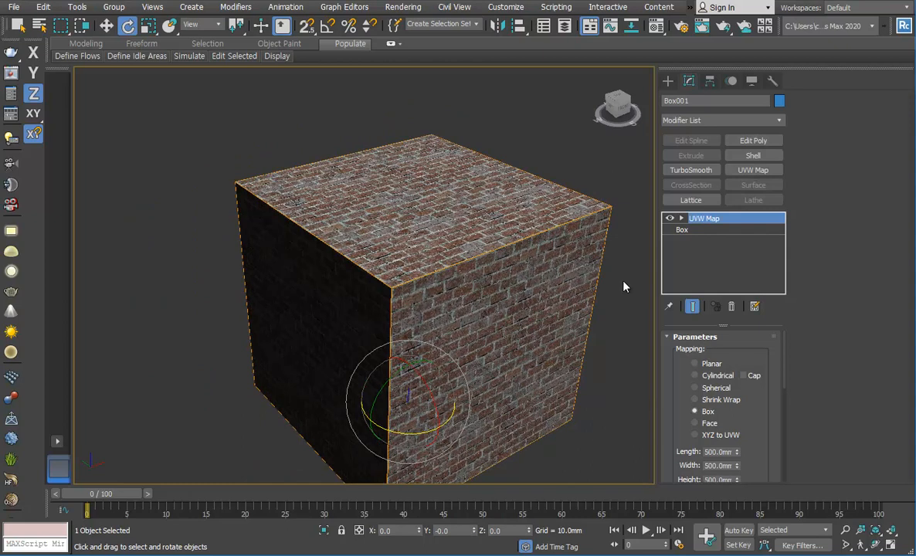
middle_click_drag(371, 238, 438, 237, "alt")
scroll(442, 241, "down", 3)
key("w")
left_click_drag(381, 334, 435, 354)
left_click(687, 222)
left_click(704, 230)
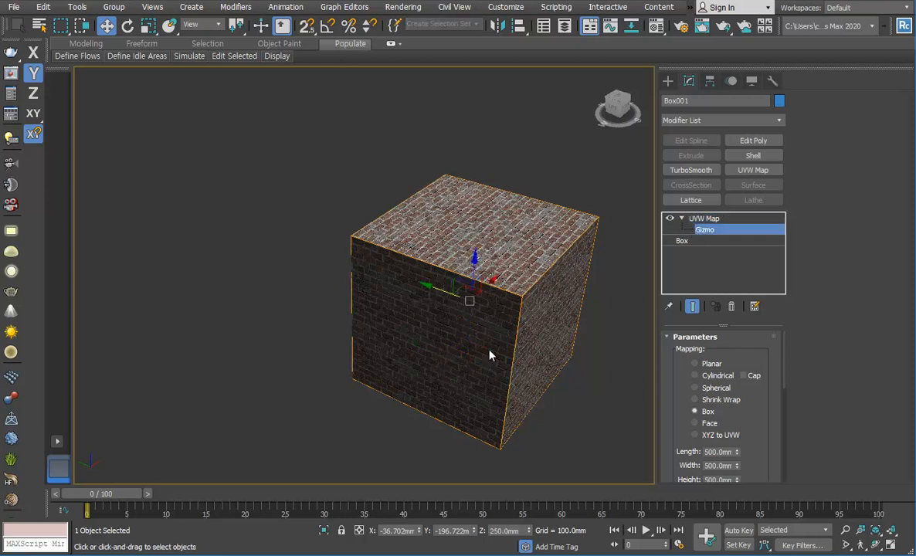
left_click_drag(444, 290, 415, 270)
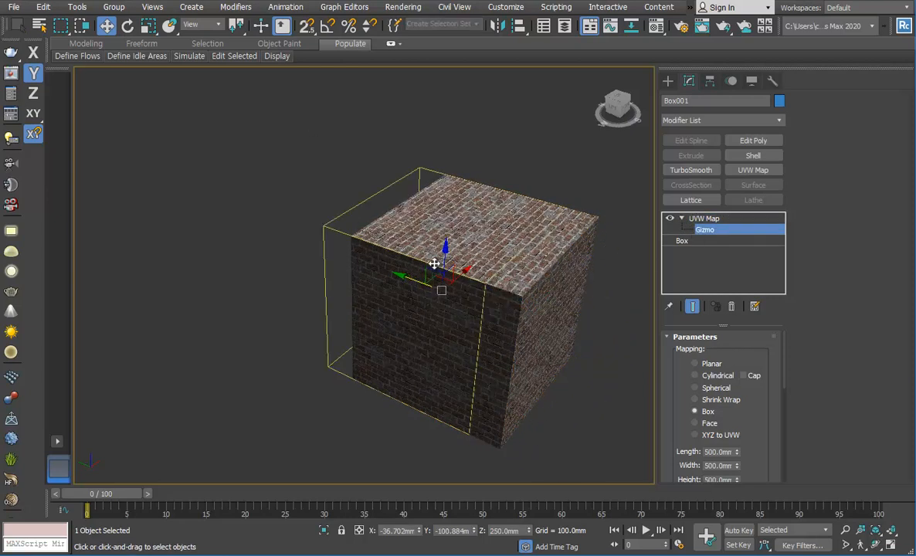
- Set the mapping length to 620 mm, width to 600 mm and height to 650 mm, and return to the UVW Map level
left_click_drag(757, 420, 738, 373)
middle_click_drag(574, 352, 529, 326, "alt")
left_click(695, 219)
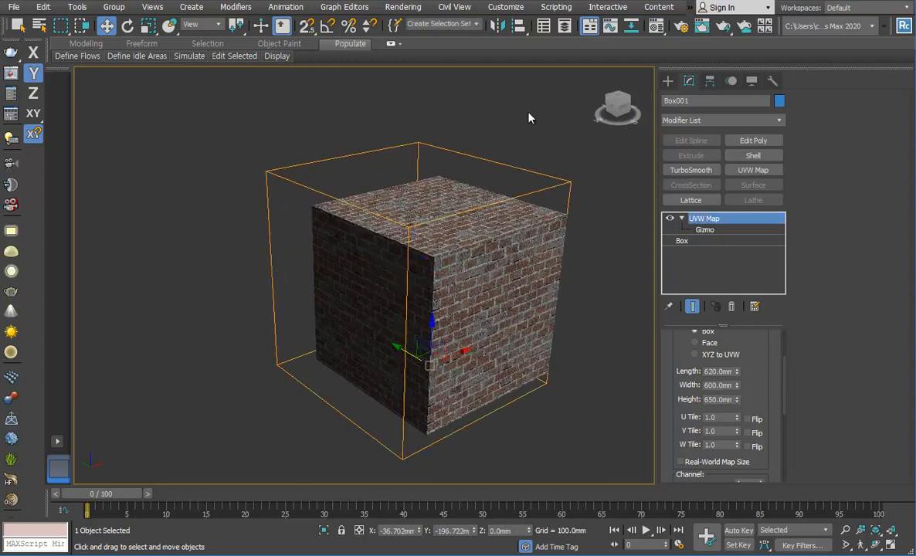
- Review the system unit scale and the metric display unit in Units Setup, and close both dialogs
left_click(506, 7)
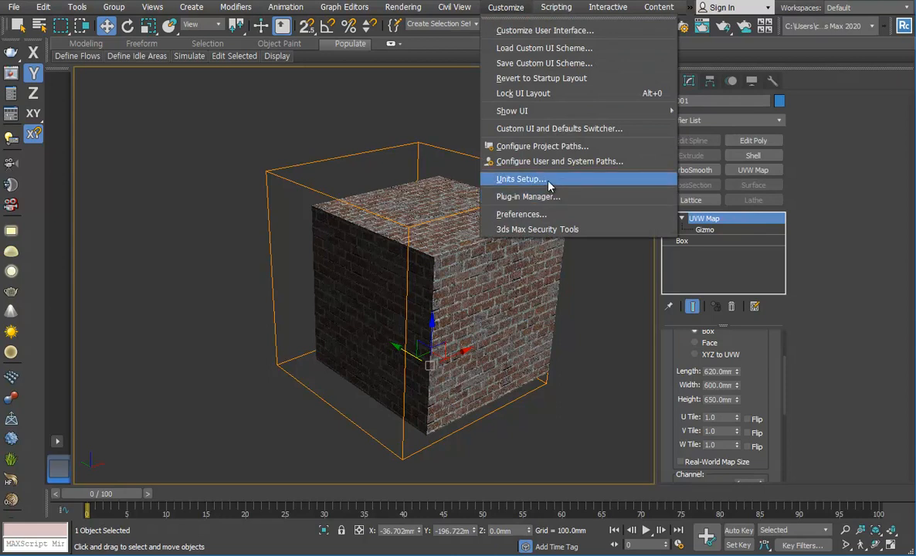
left_click(521, 179)
left_click_drag(479, 141, 197, 84)
left_click(214, 113)
left_click_drag(218, 139, 405, 93)
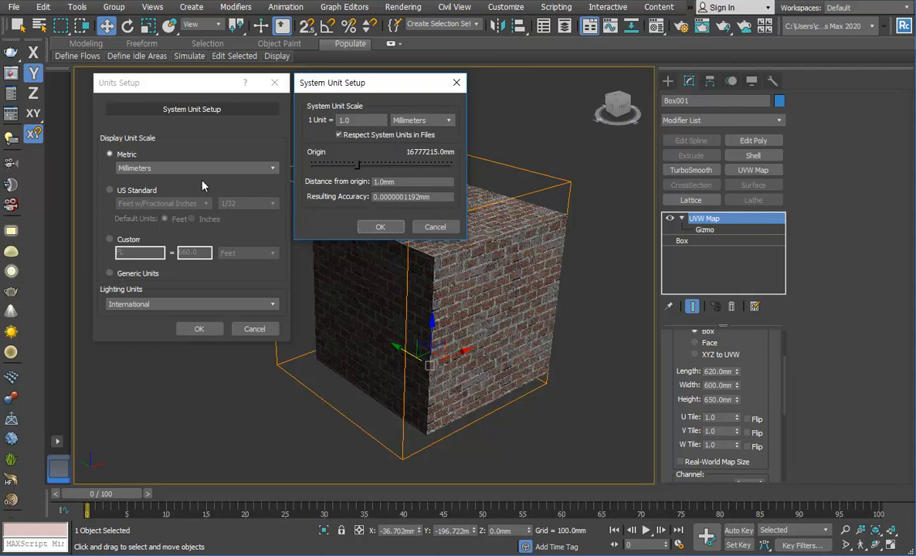
left_click(381, 227)
left_click(200, 329)
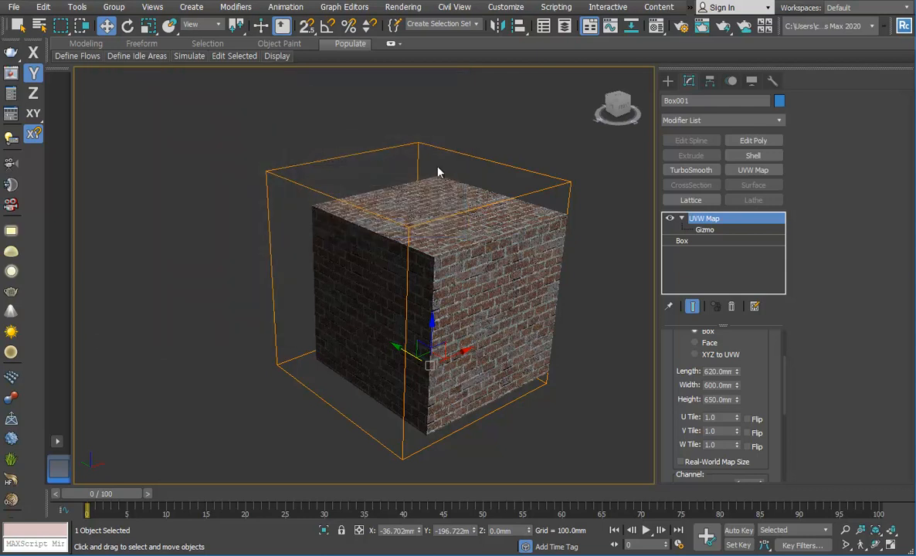
- Check the Use Real-World Texture Coordinates option in the general preferences and close the Preference Settings
left_click(506, 8)
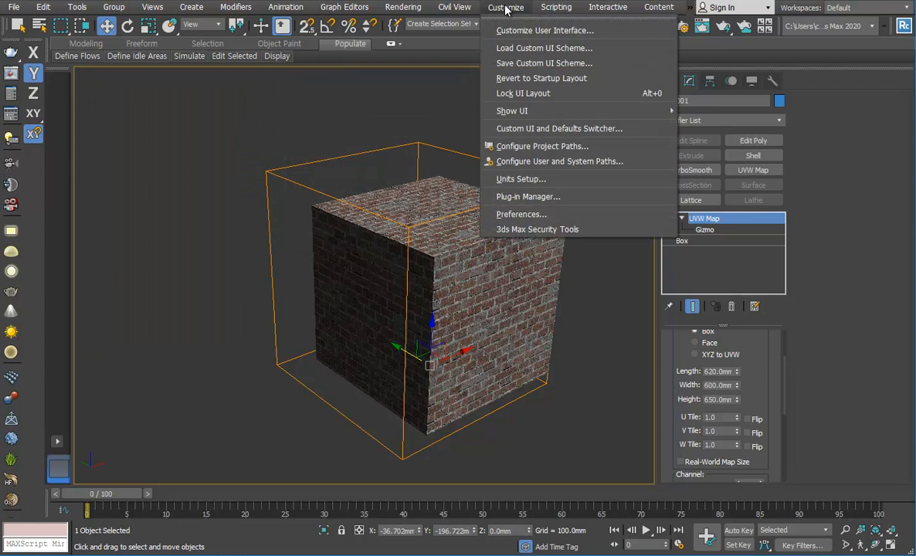
left_click(537, 215)
left_click_drag(471, 74, 330, 37)
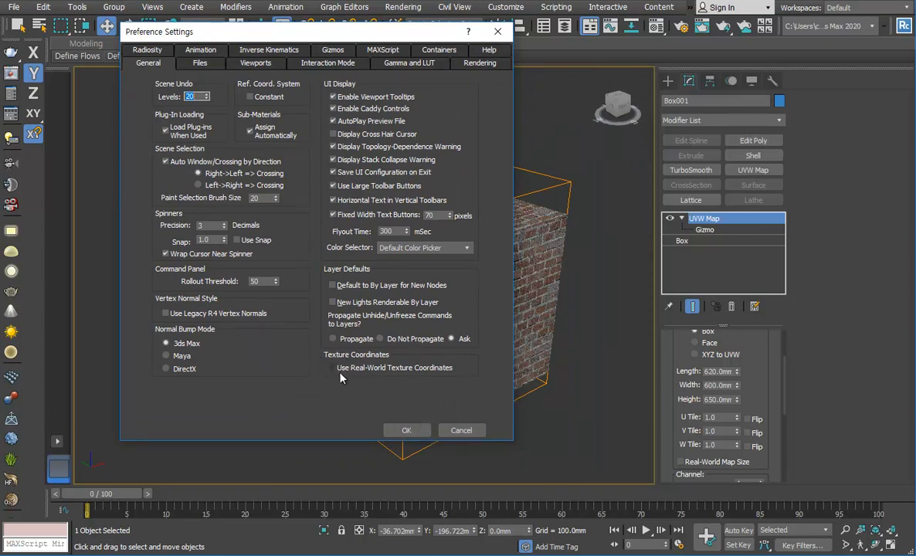
left_click(413, 438)
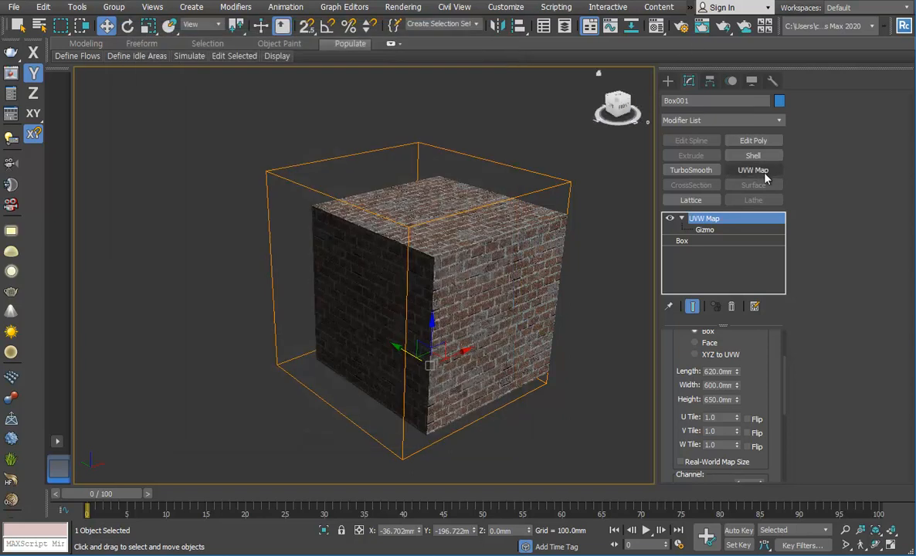
- Open the Material Editor to examine the brick material applied to the box
key("m")
left_click_drag(754, 21, 534, 24)
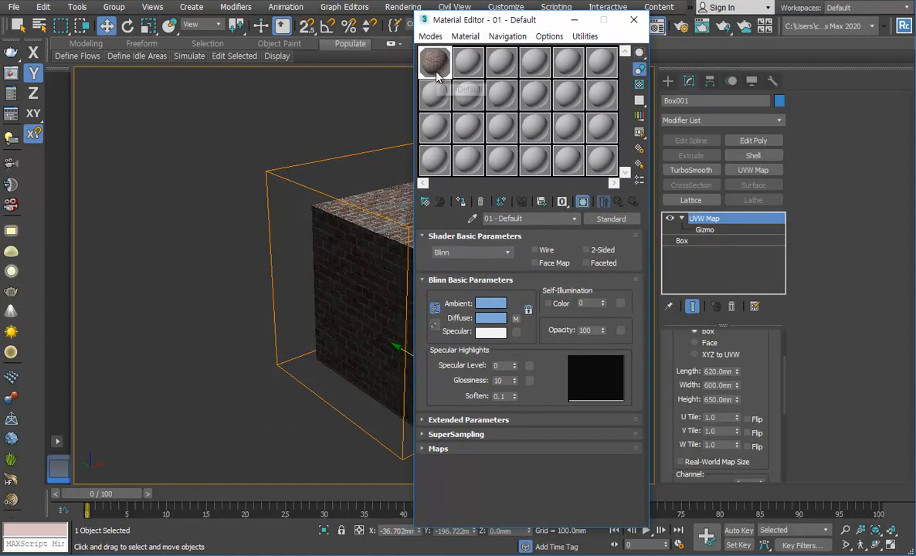